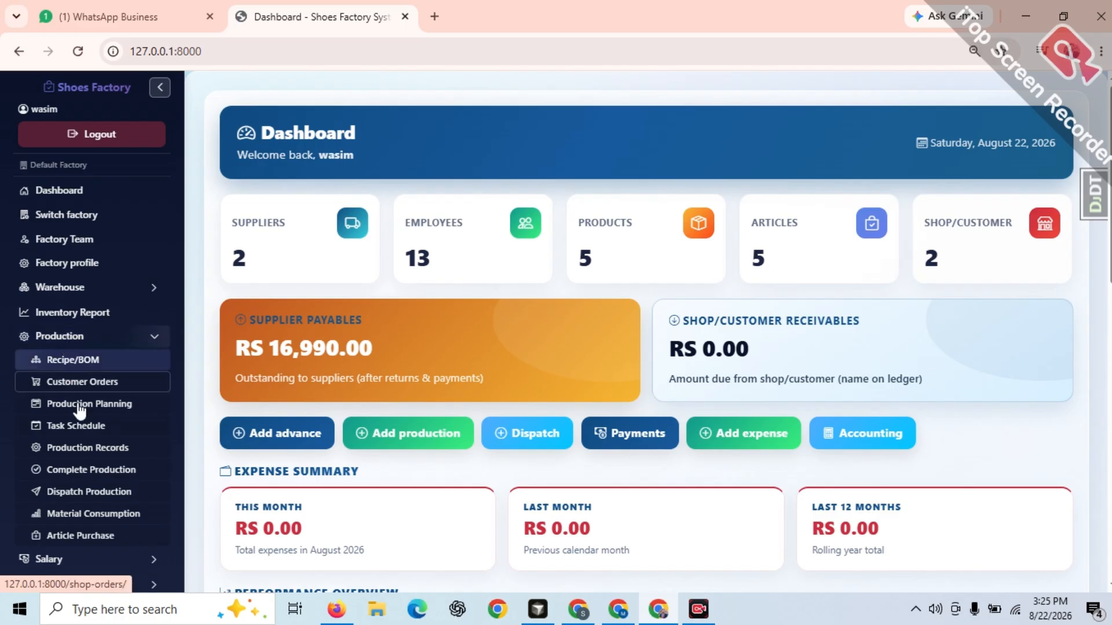
Add a production record for the Cutting employee, linked to the 7878 Black / 42 customer order task with 50 remaining
left_click(93, 451)
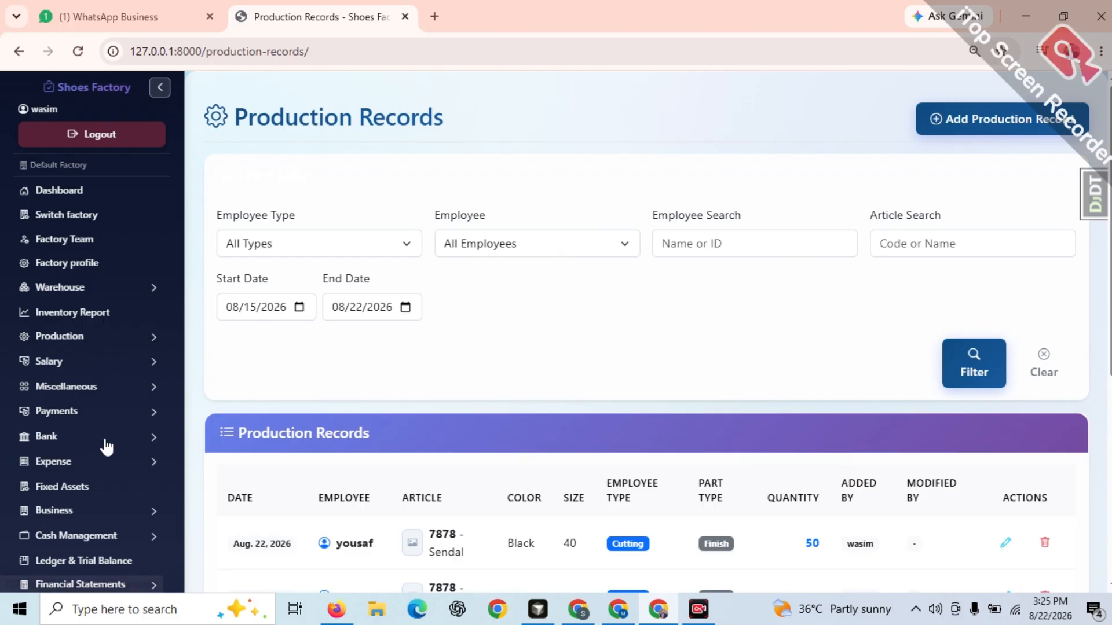
left_click(1009, 120)
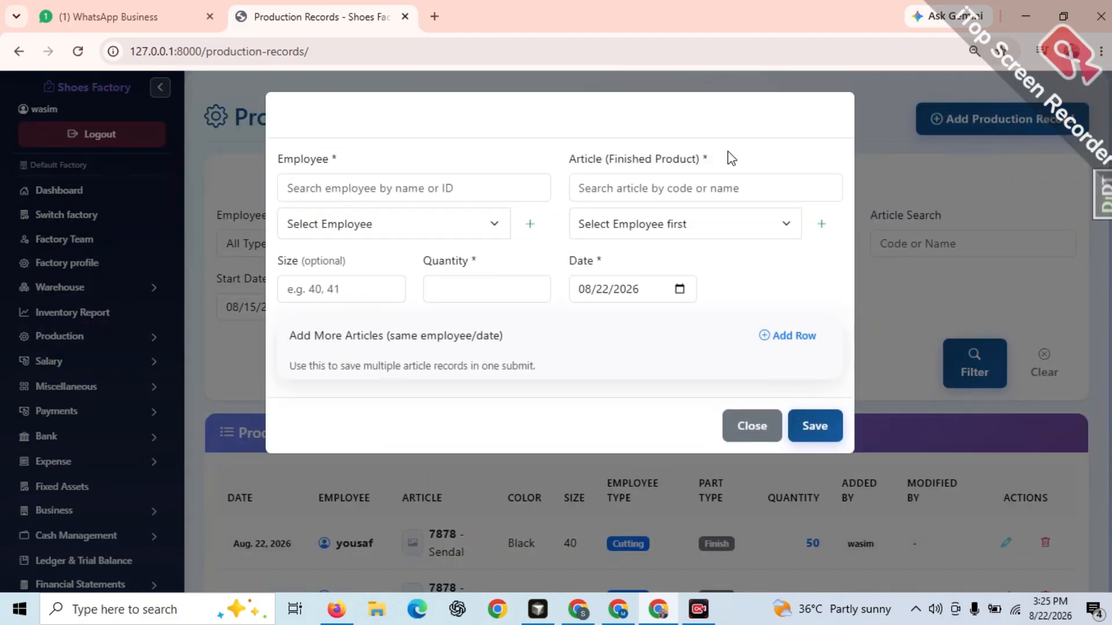
left_click(453, 231)
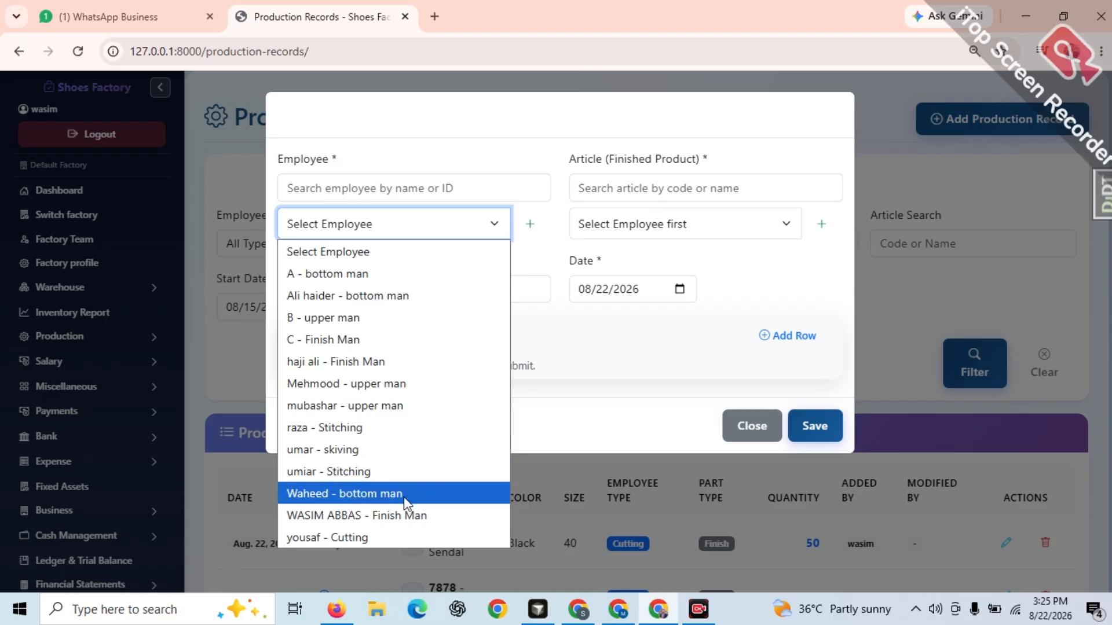
left_click(346, 537)
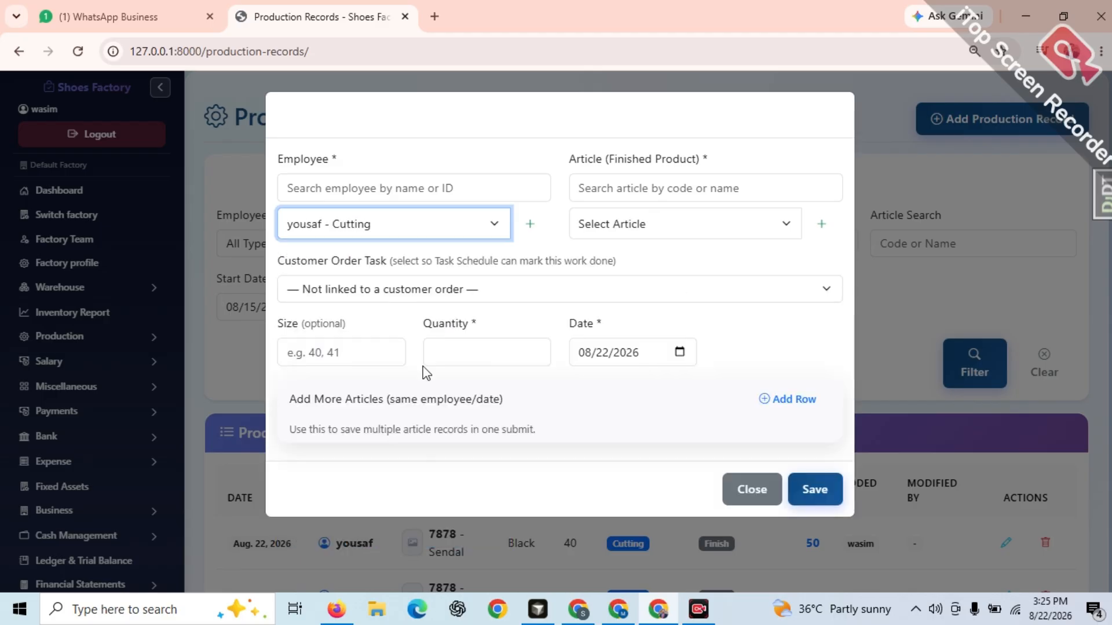
left_click(486, 288)
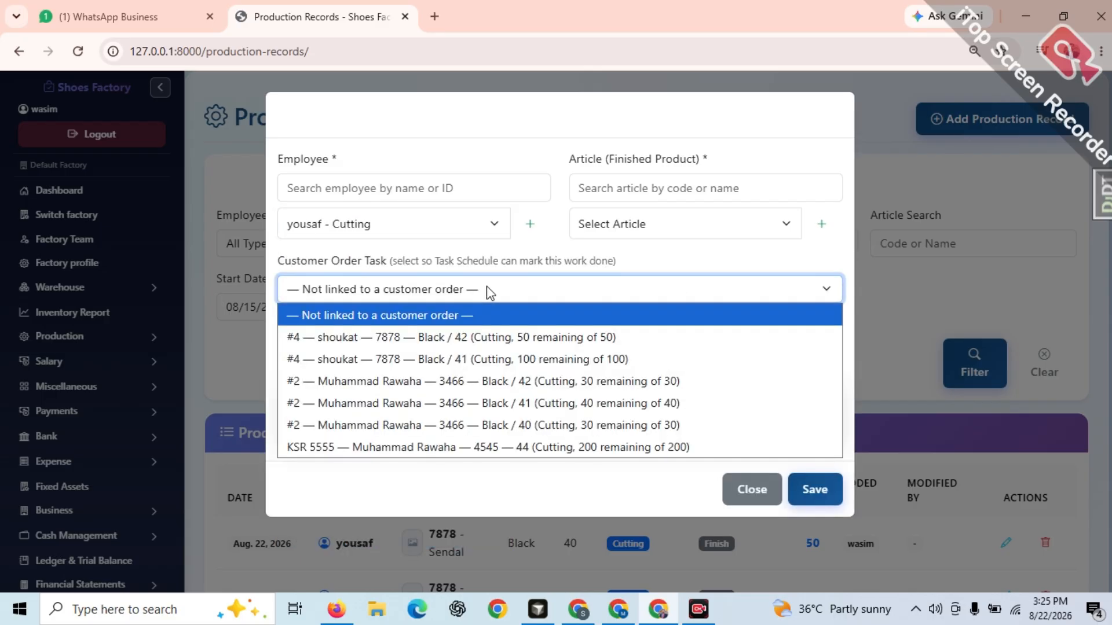
left_click(496, 330)
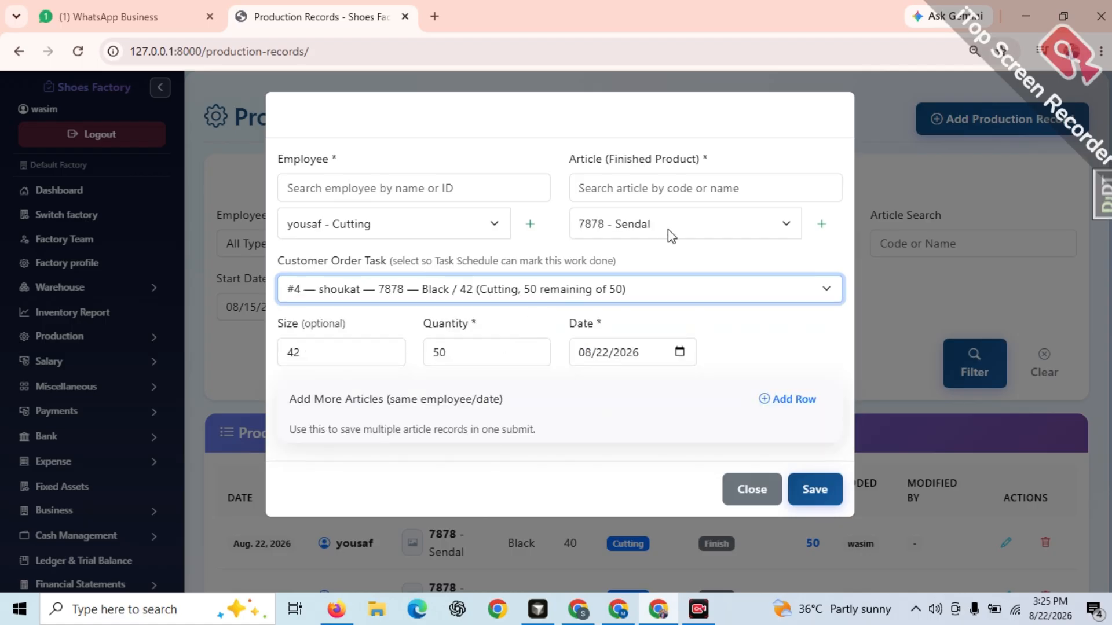
left_click(812, 498)
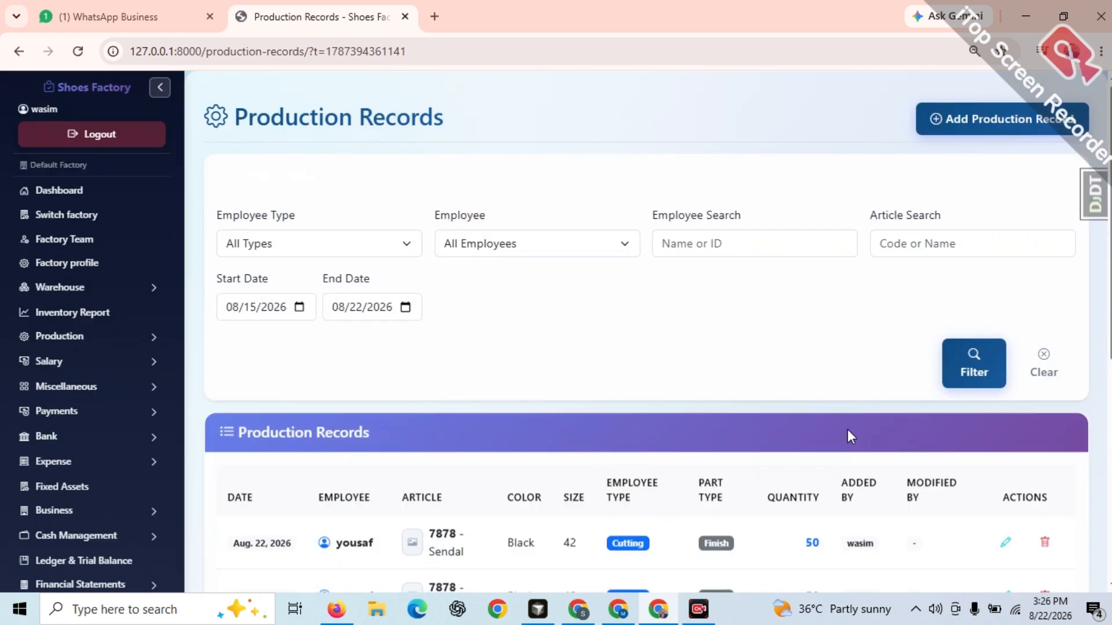
Add a production record for the last-listed Finish Man employee with article 7464 - SOFTY and quantity 10, not linked to an order
left_click(1011, 114)
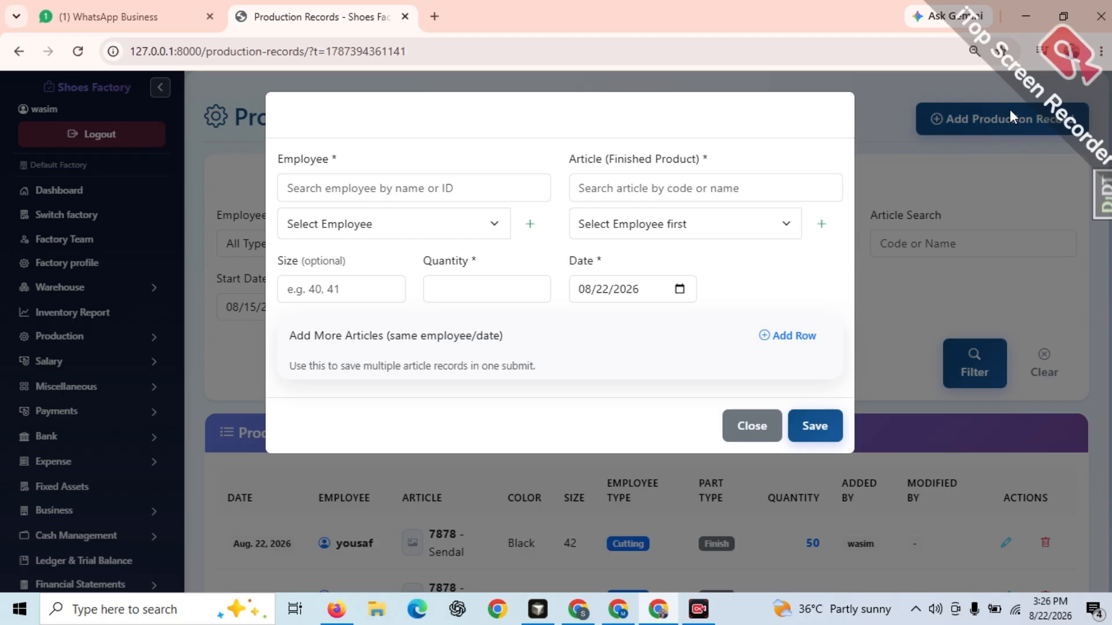
left_click(492, 227)
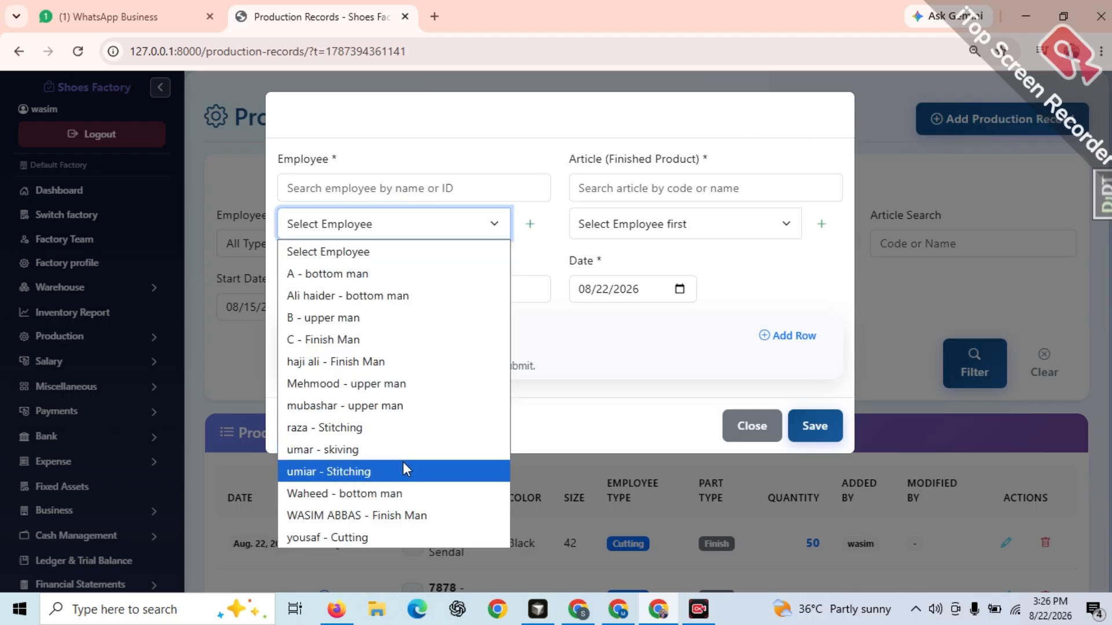
left_click(394, 515)
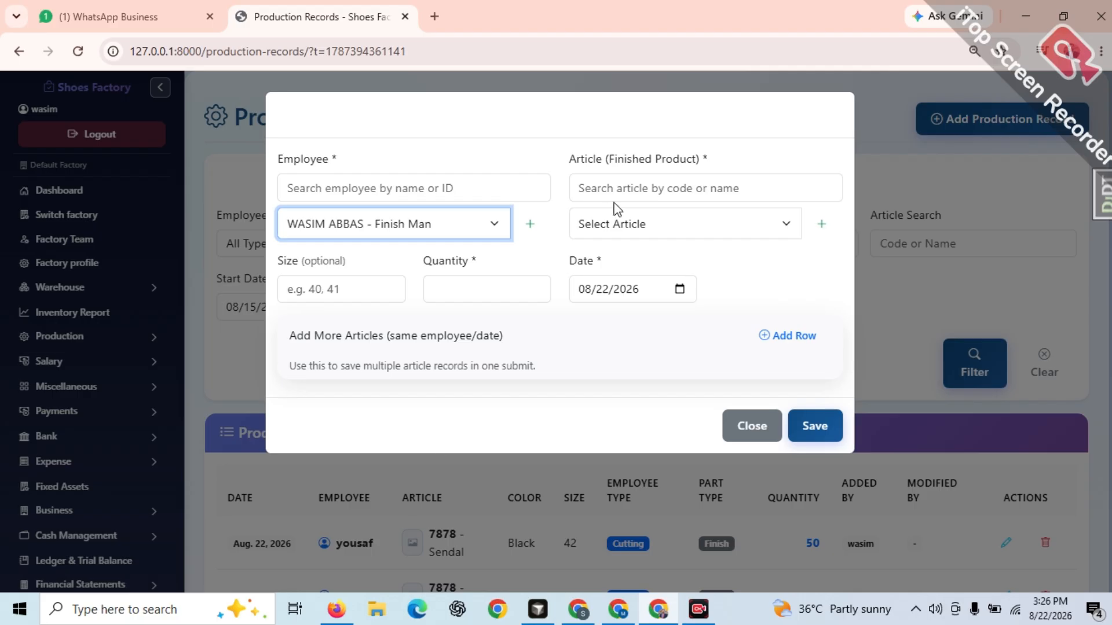
left_click(617, 224)
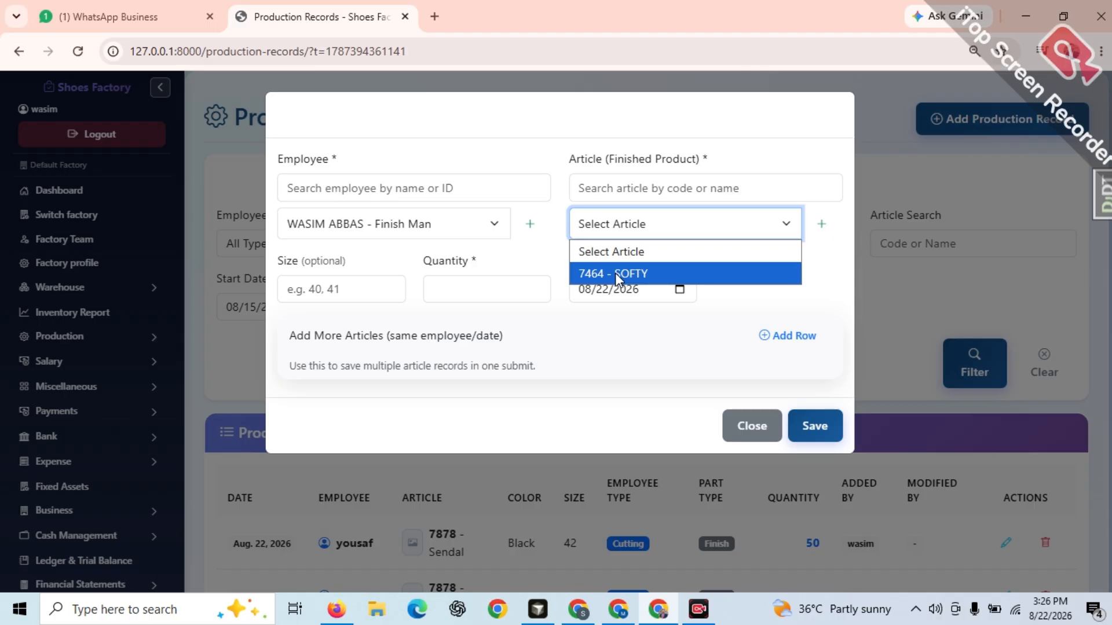
left_click(615, 272)
left_click(492, 283)
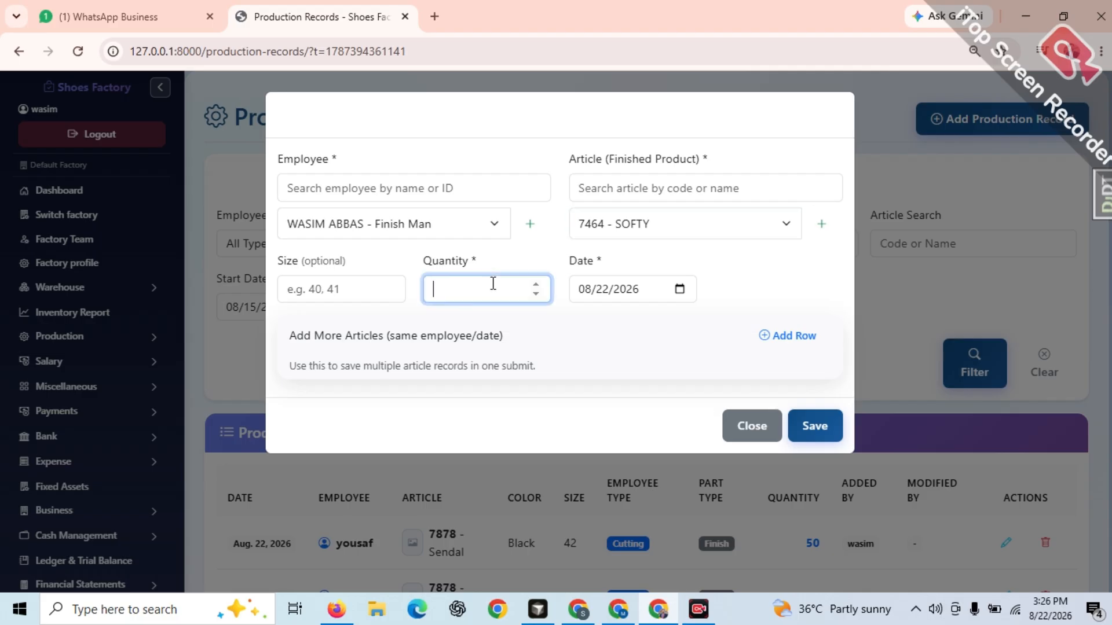
type("10")
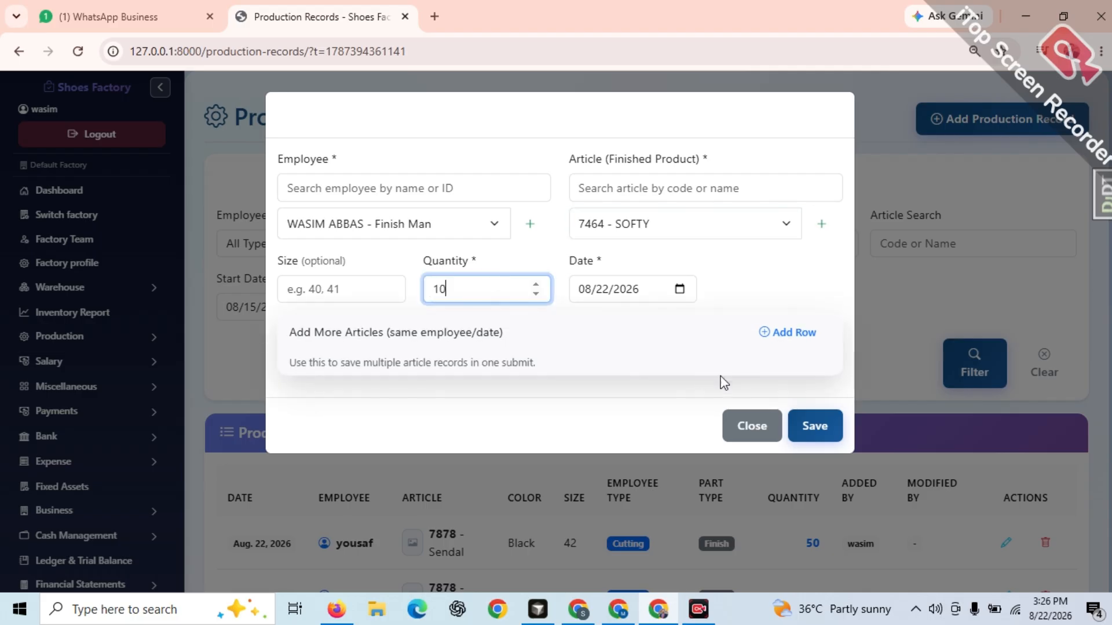
left_click(817, 424)
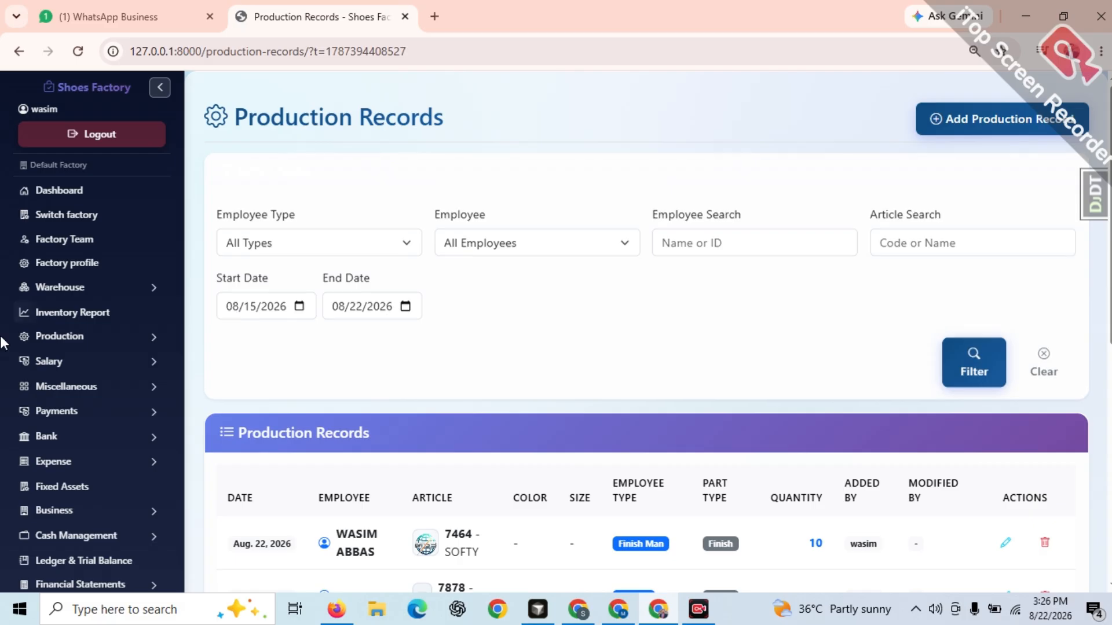
Start a dispatch from the customer order dated 2026-08-22 for article 7878 - Sendal (Black / 42)
left_click(56, 337)
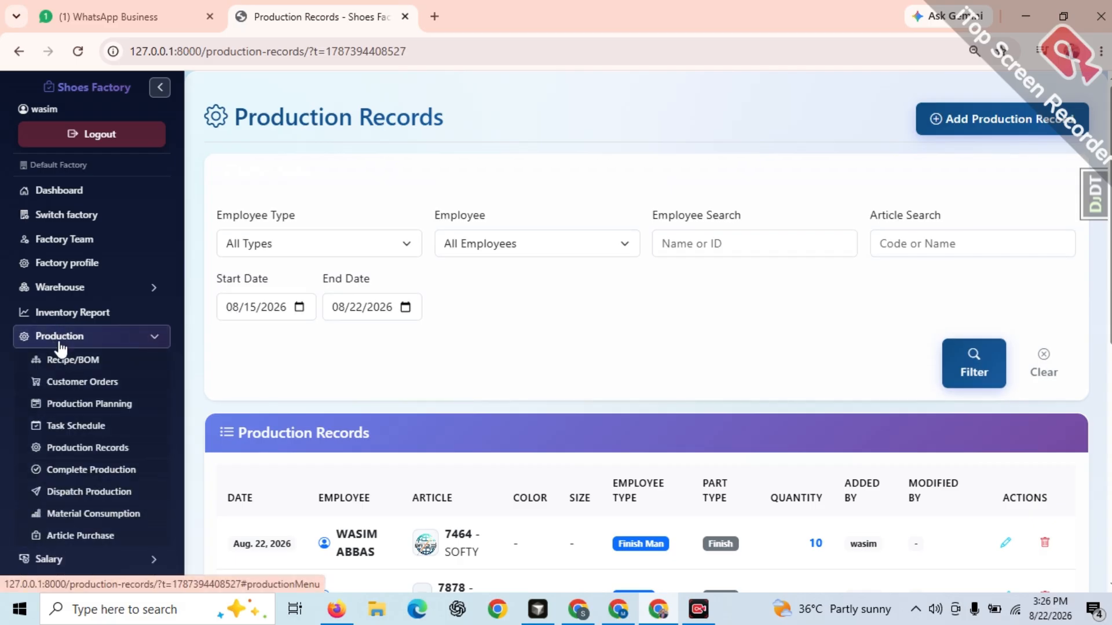
left_click(100, 387)
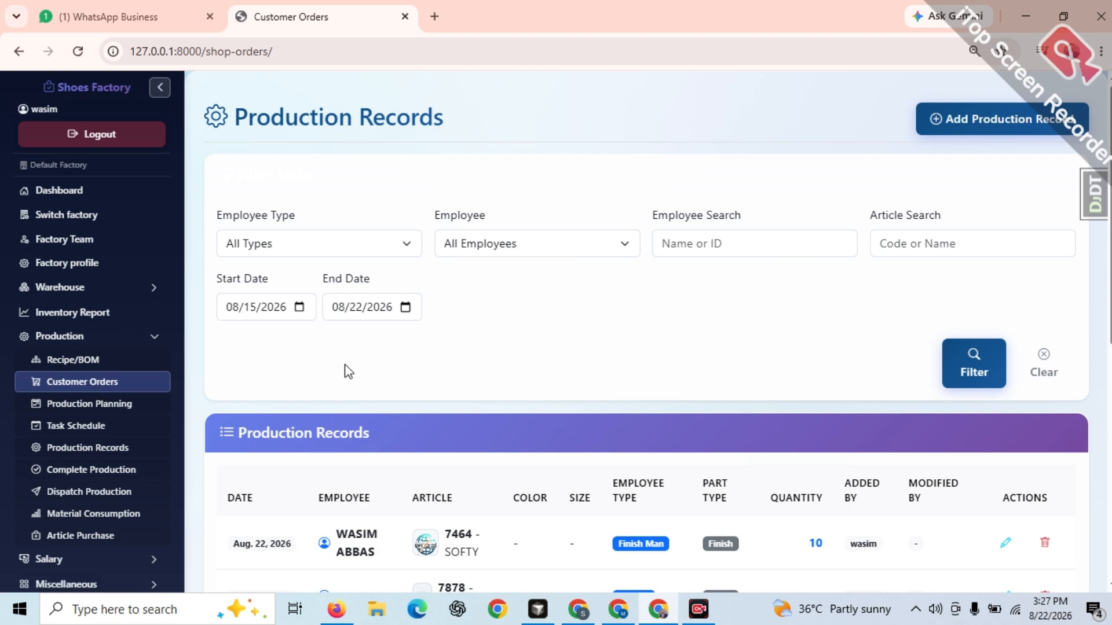
scroll(646, 348, "down", 2)
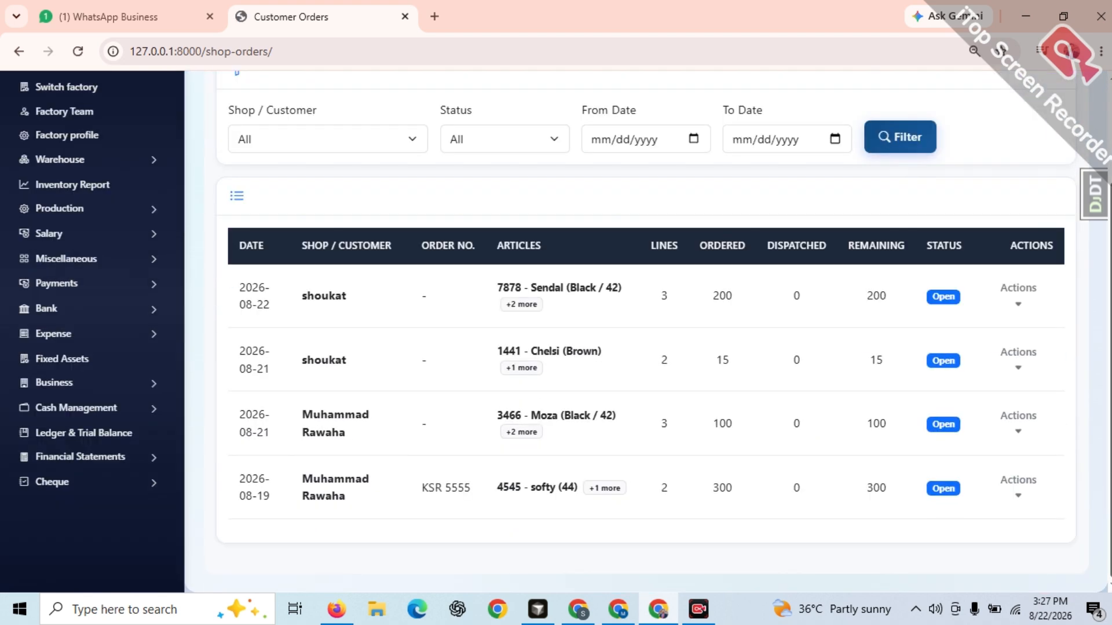
left_click(1023, 313)
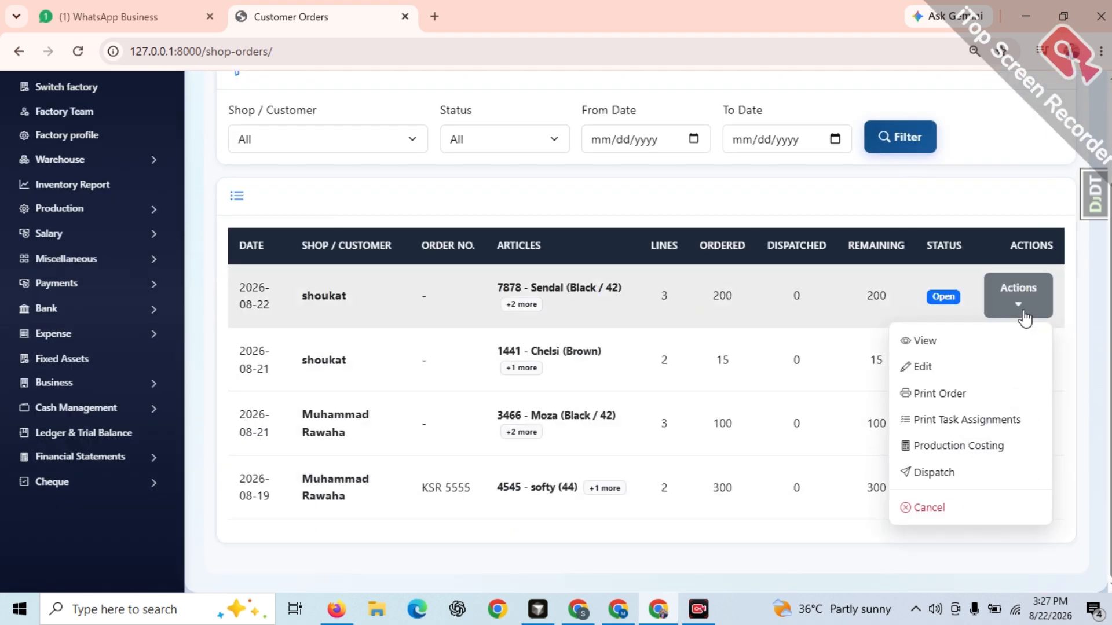
left_click(936, 475)
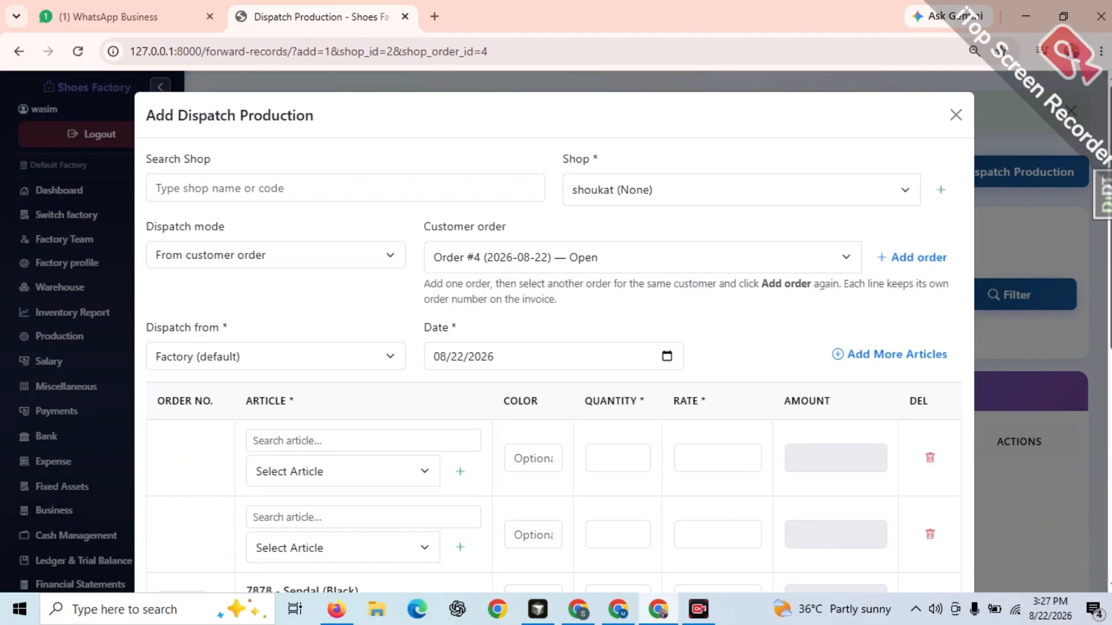
Remove the two empty article rows from the order's dispatch form and close the form without saving
left_click_drag(1111, 254, 1111, 304)
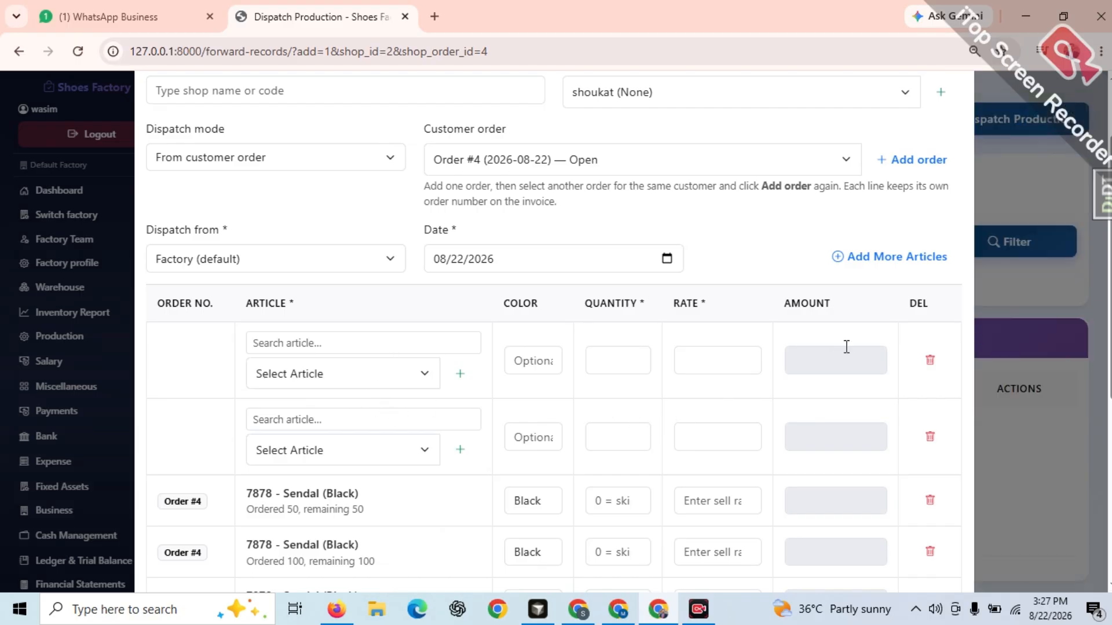
left_click(931, 360)
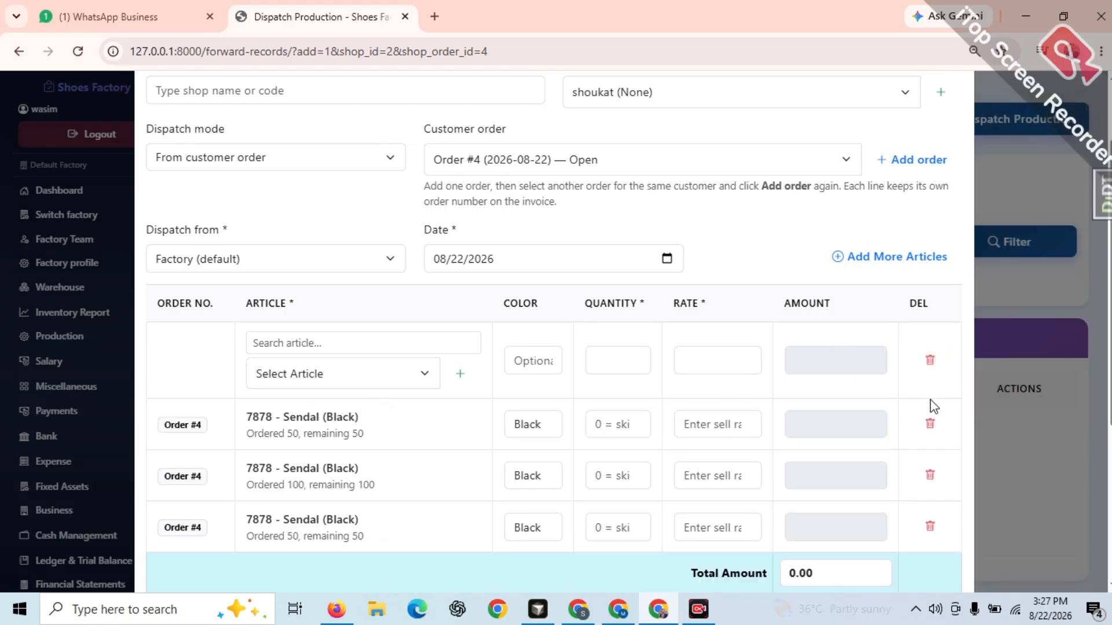
left_click(934, 363)
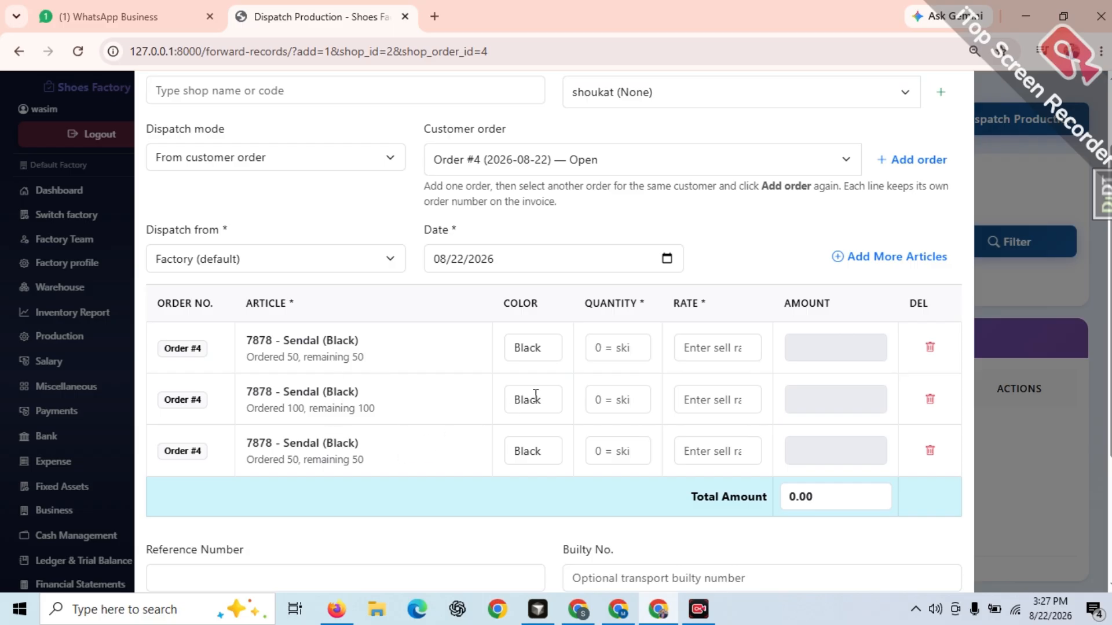
left_click(613, 340)
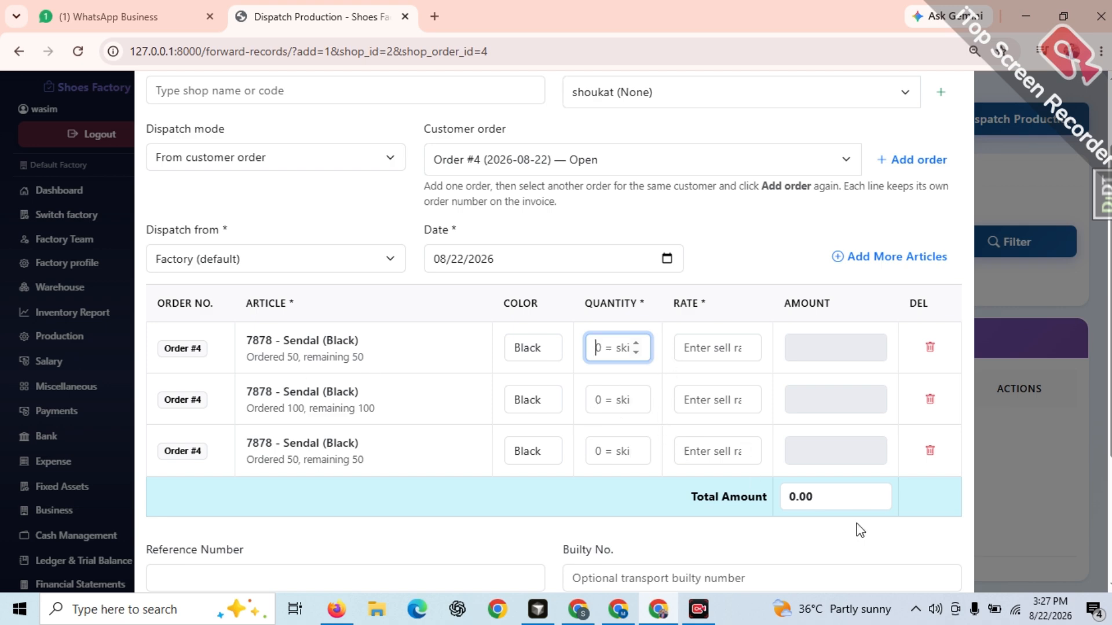
scroll(554, 406, "down", 3)
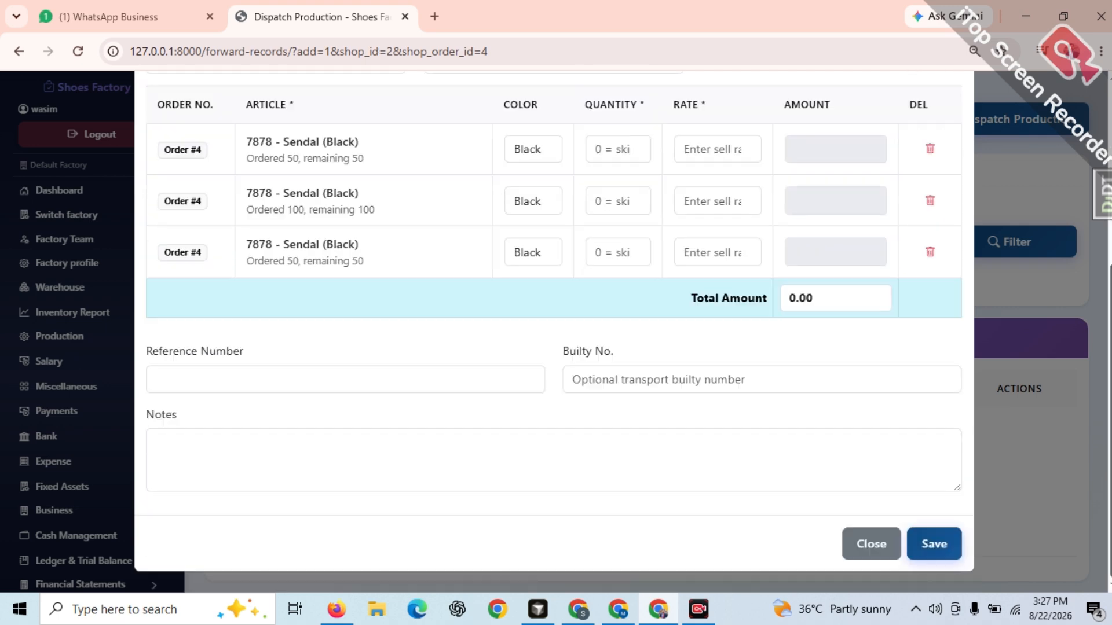
left_click(869, 549)
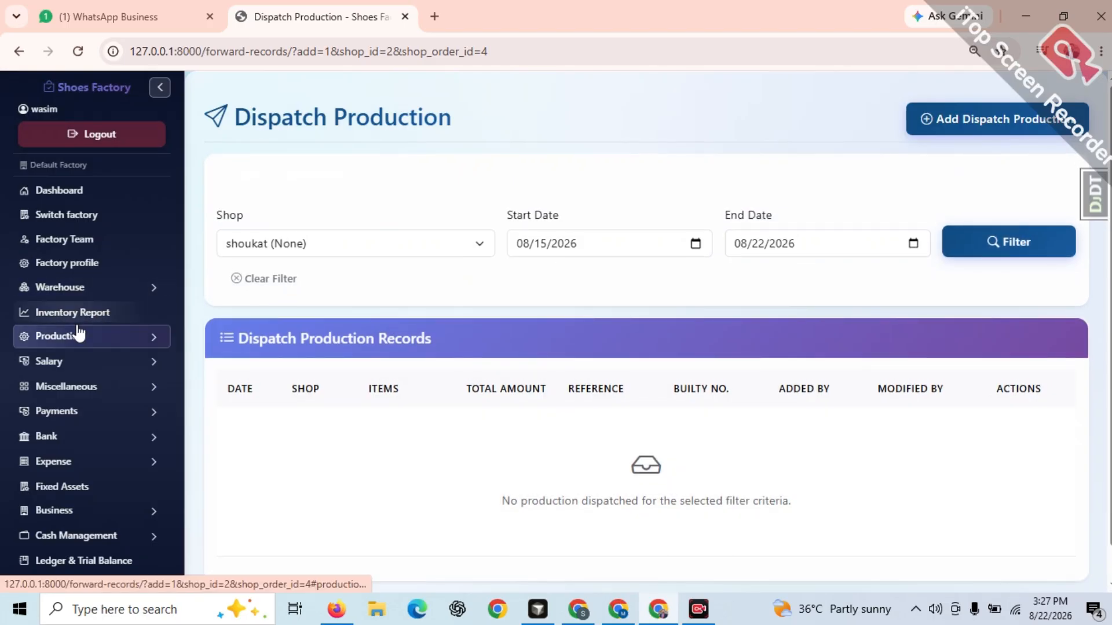
Start a new dispatch production entry and select the first listed shop as its recipient
left_click(78, 336)
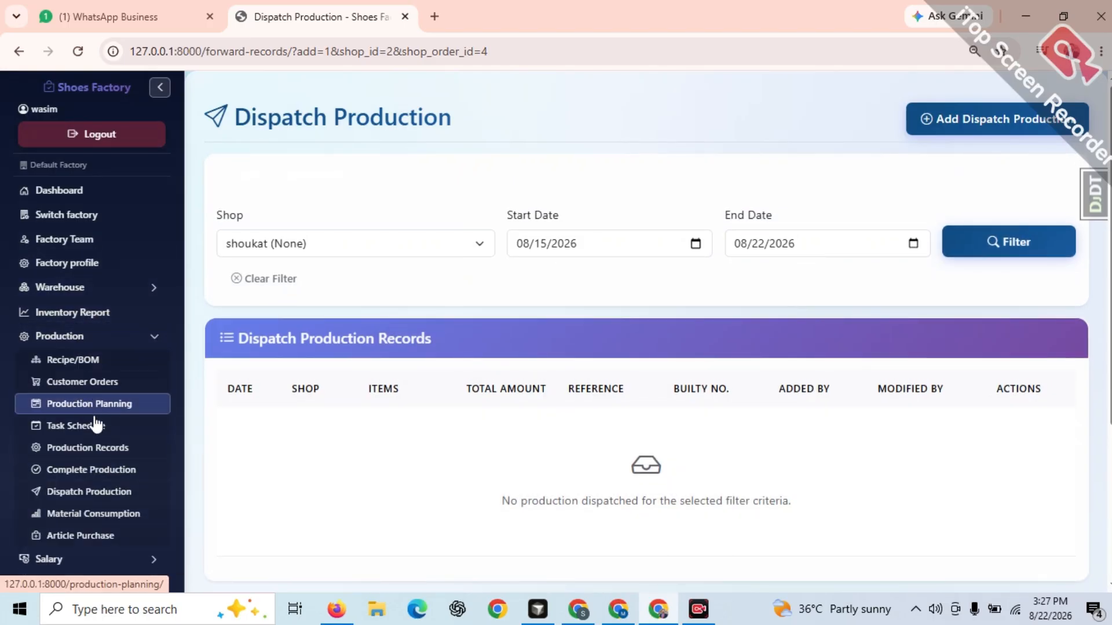
left_click(82, 491)
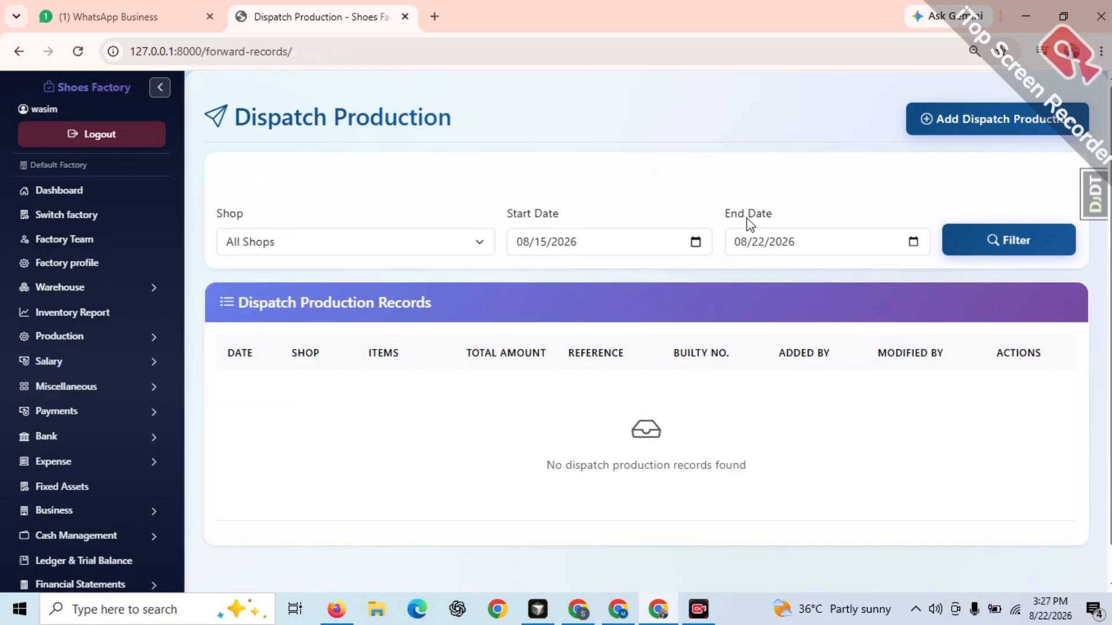
left_click(1055, 120)
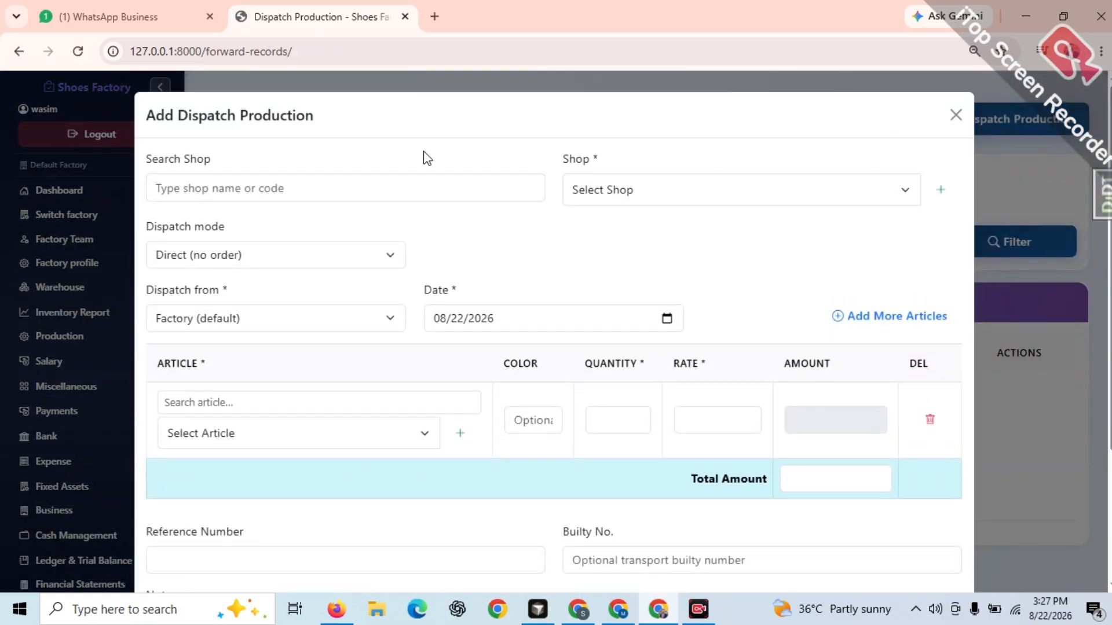
left_click(640, 197)
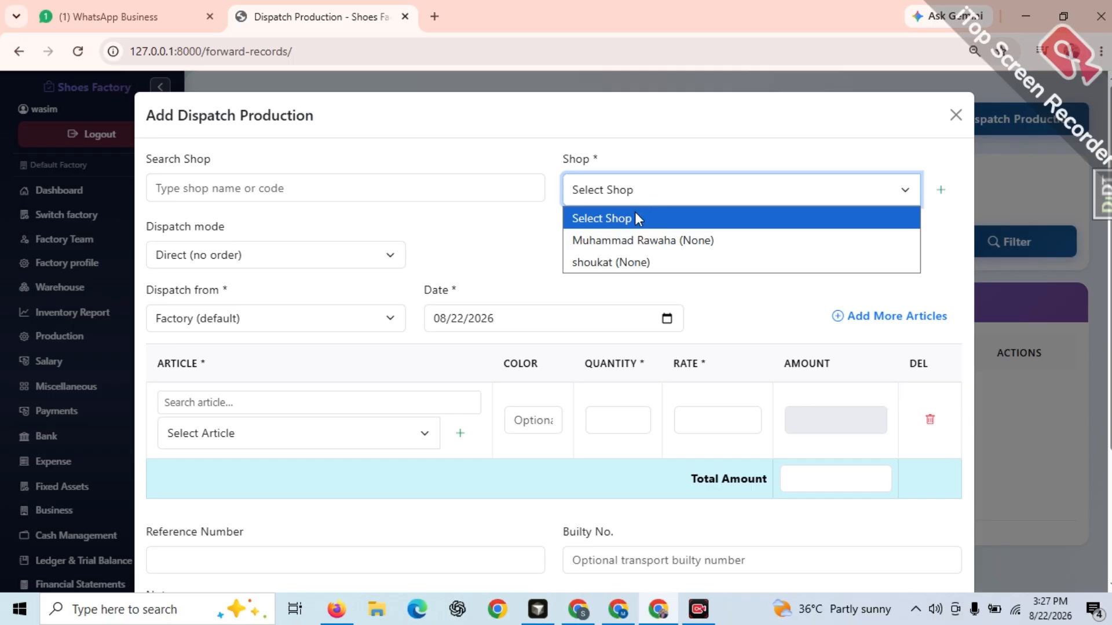
left_click(633, 241)
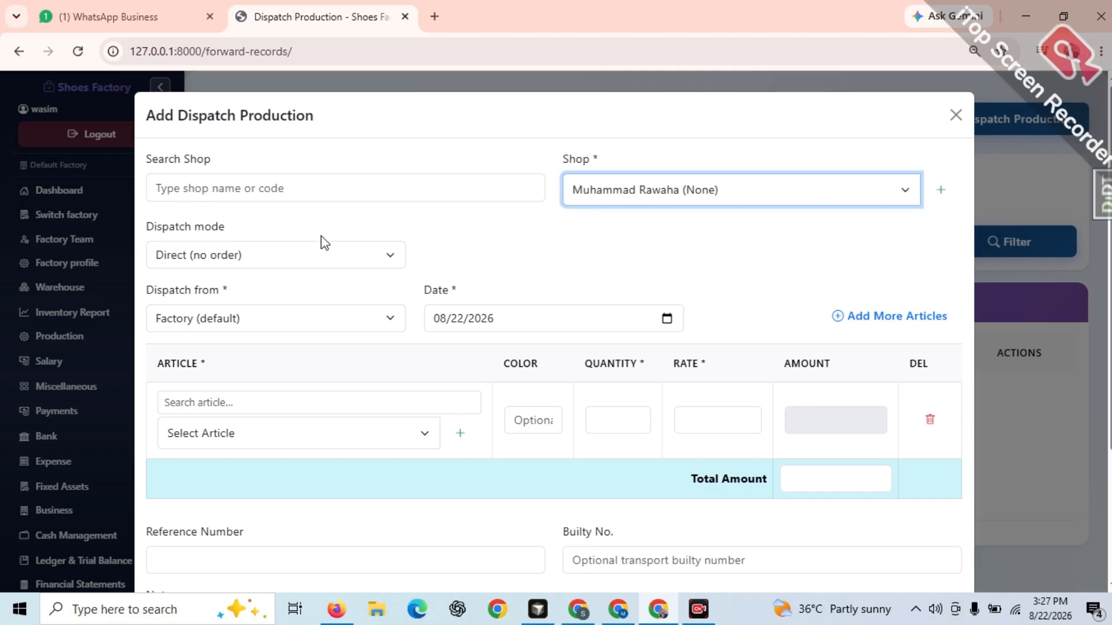
Set the dispatch mode to Direct (no order) and the dispatch source to Factory (default)
left_click(254, 256)
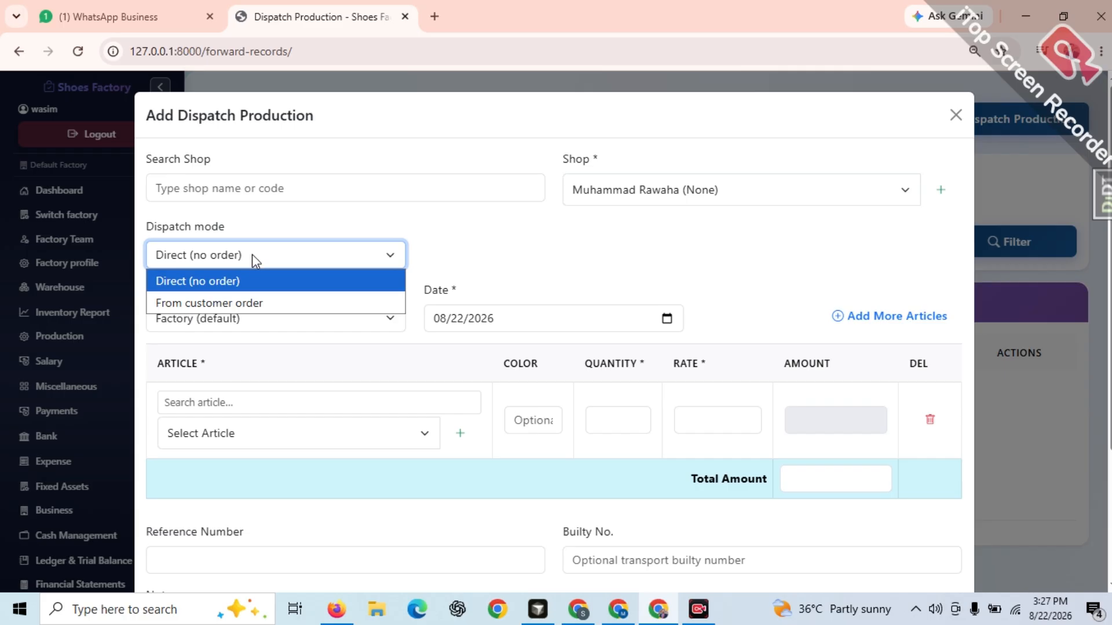
left_click(236, 282)
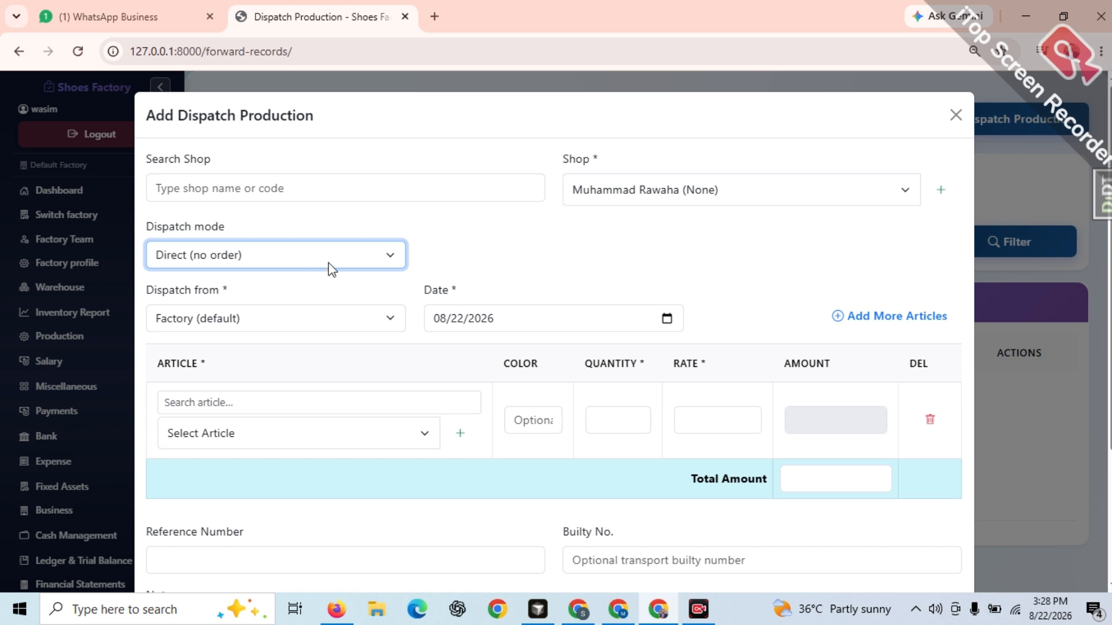
left_click(322, 323)
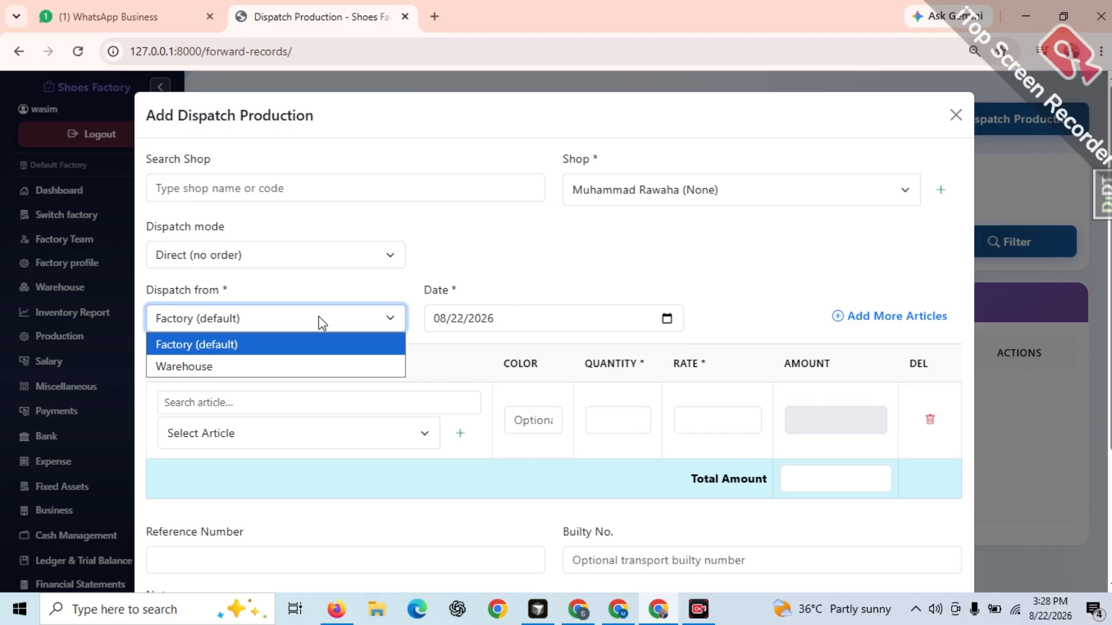
left_click(221, 346)
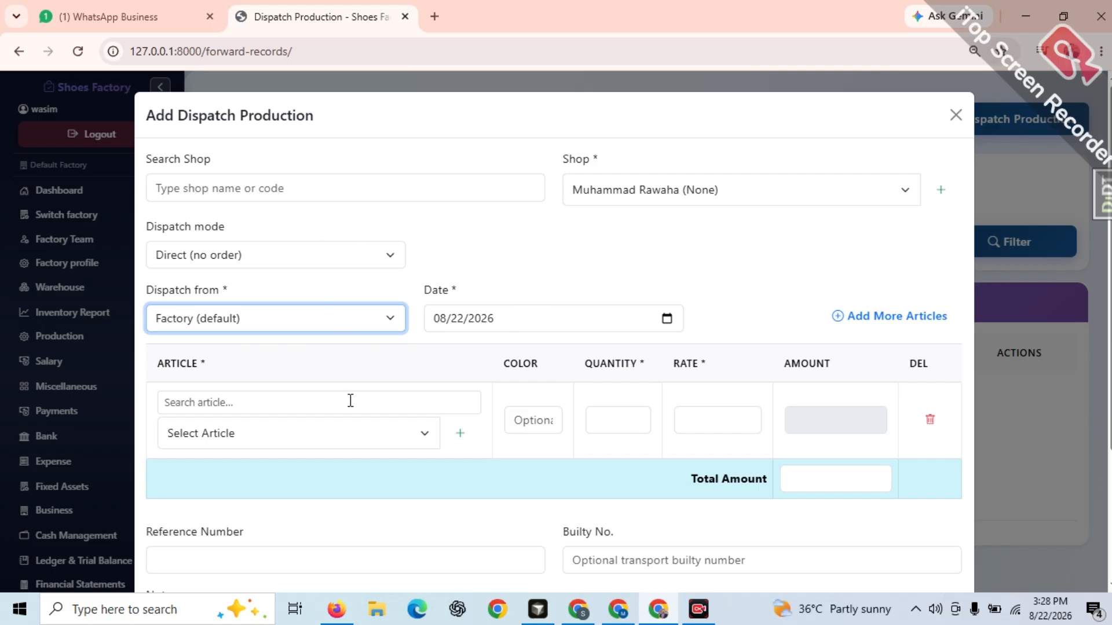
Add article 7464 - SOFTY to the dispatch with quantity 10 and rate 15000, and save the dispatch
left_click(340, 436)
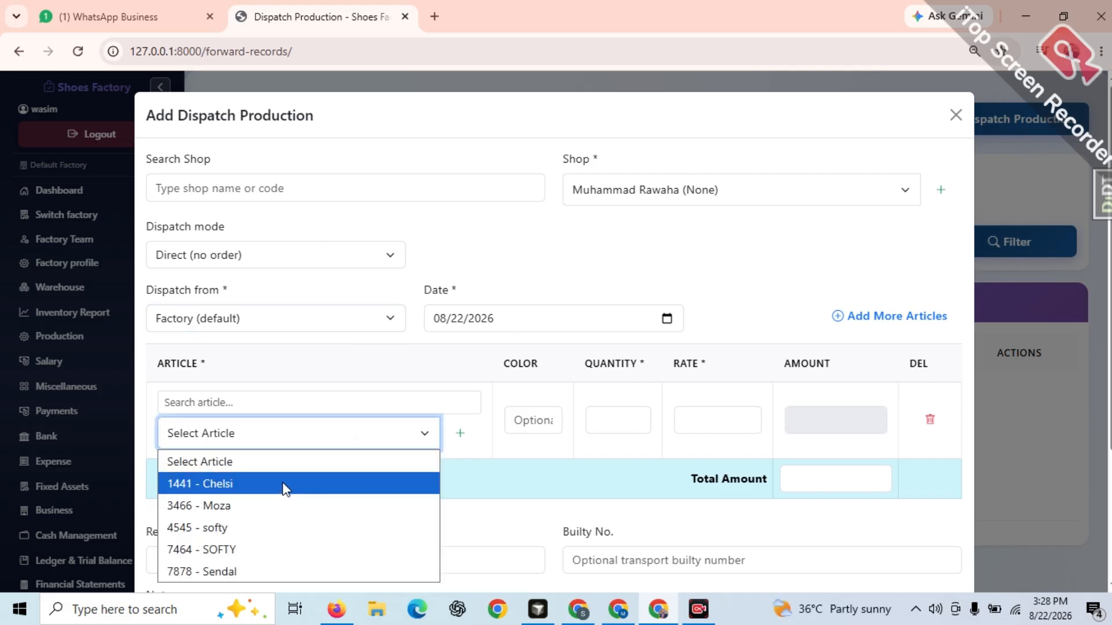
left_click(238, 551)
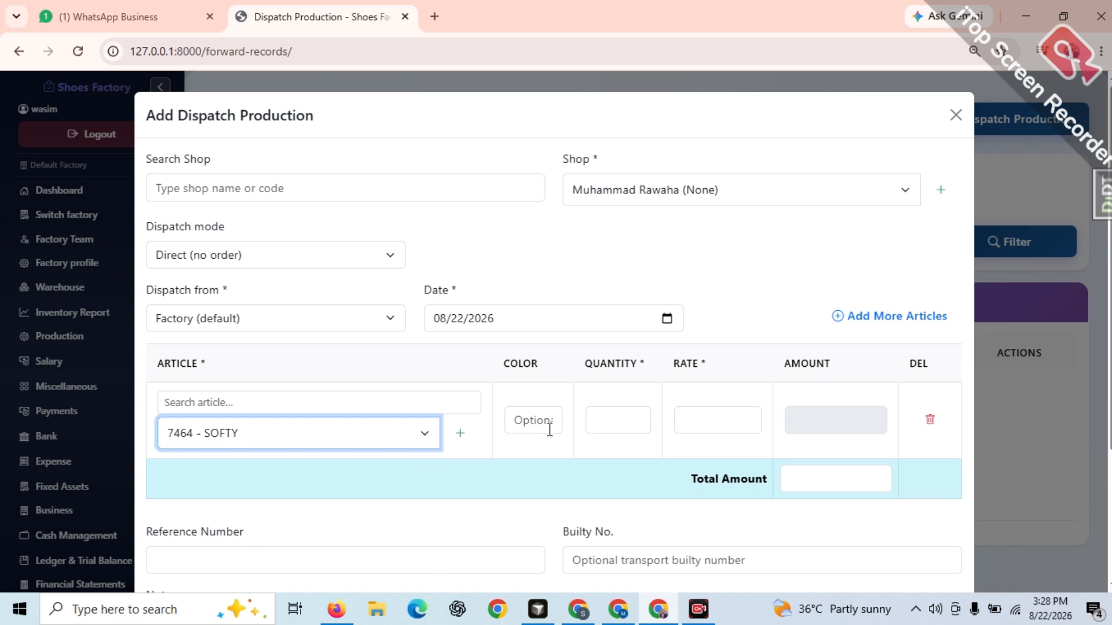
left_click(602, 428)
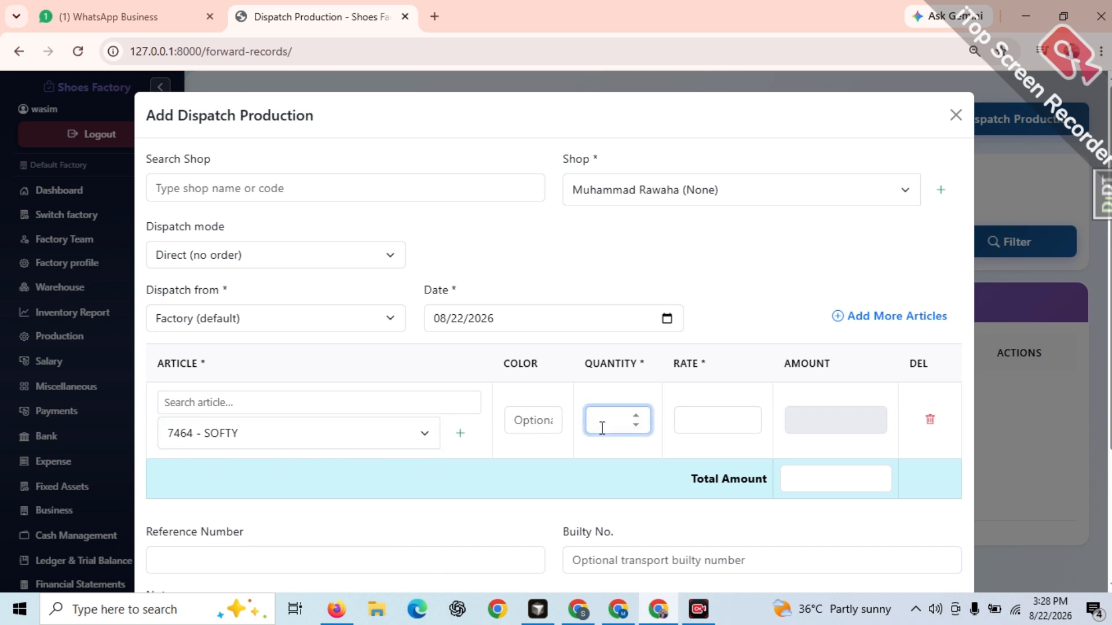
type("10")
left_click(726, 427)
type("15000")
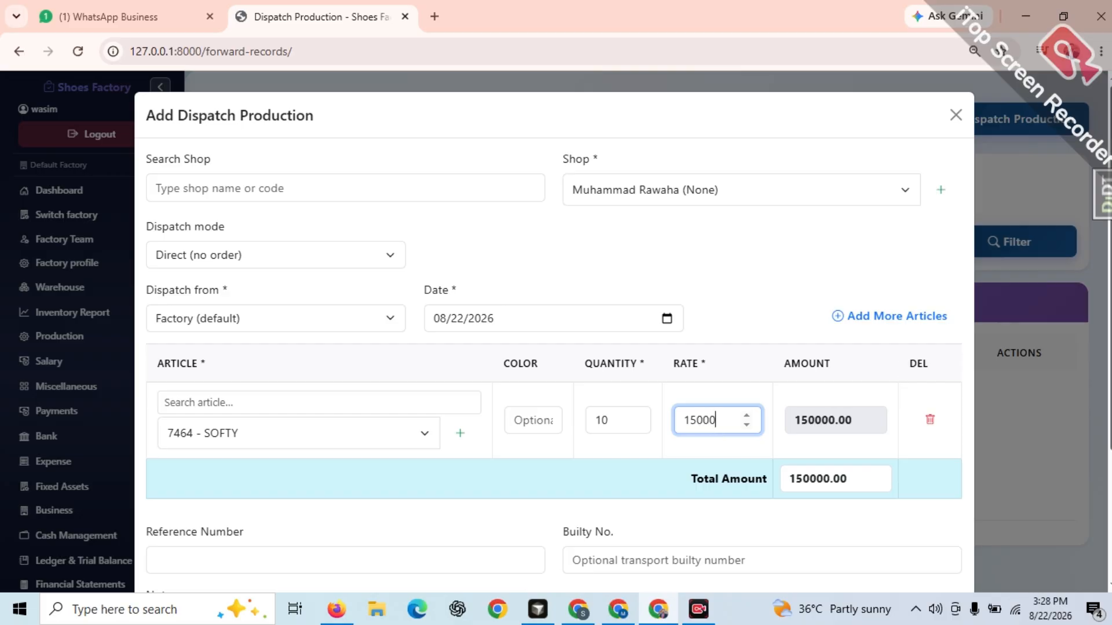
scroll(927, 411, "down", 3)
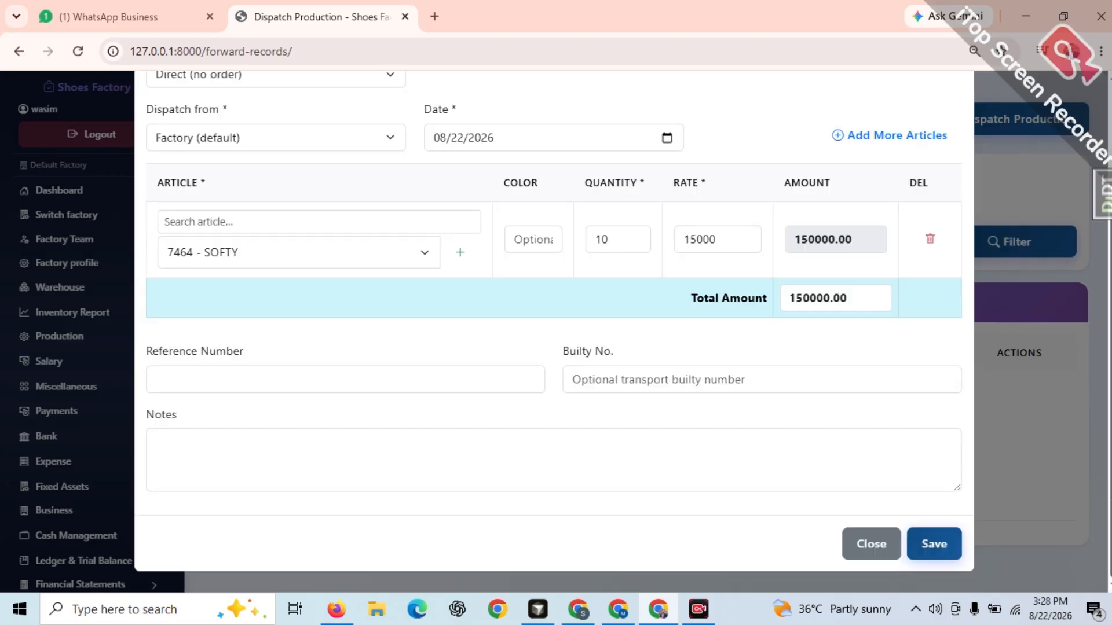
left_click(932, 547)
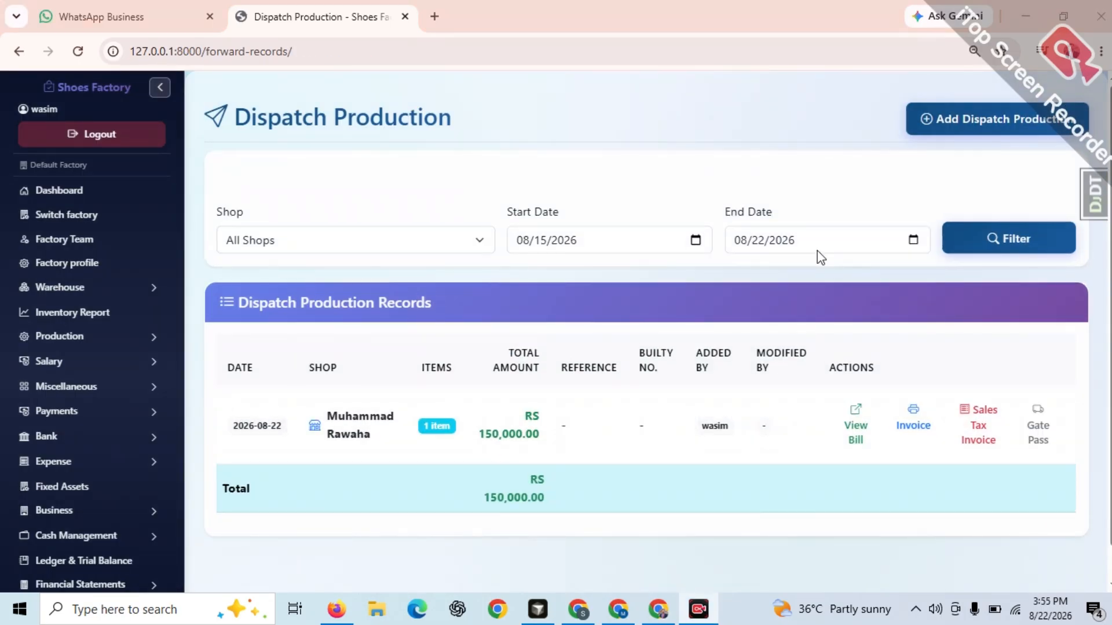
Start a new dispatch for the second listed shop from its customer order dated 2026-08-22
left_click(1010, 122)
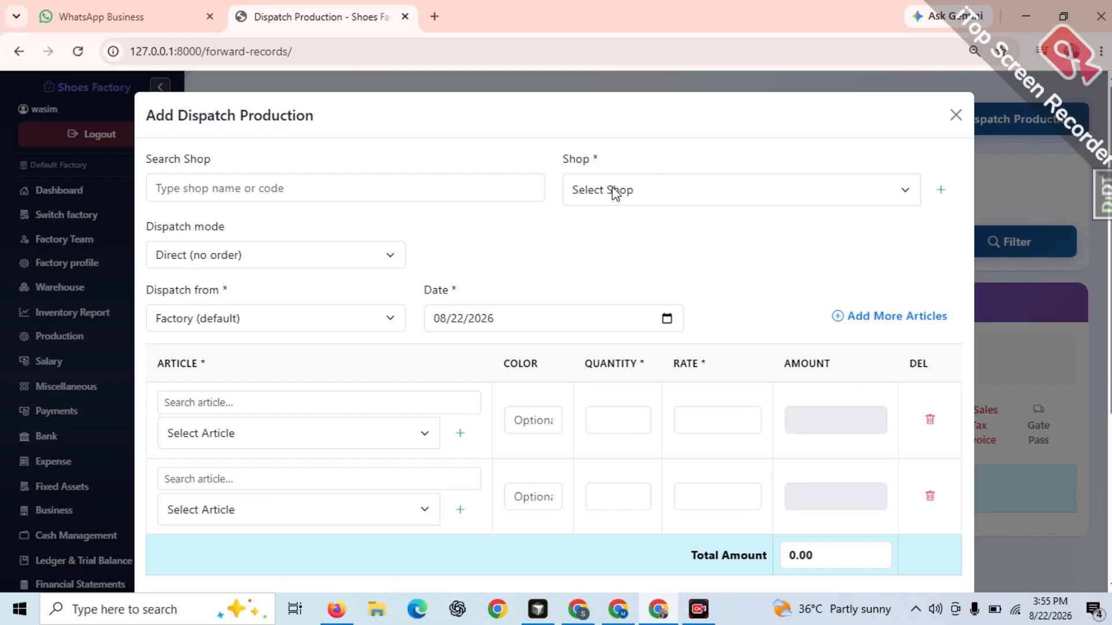
left_click(584, 196)
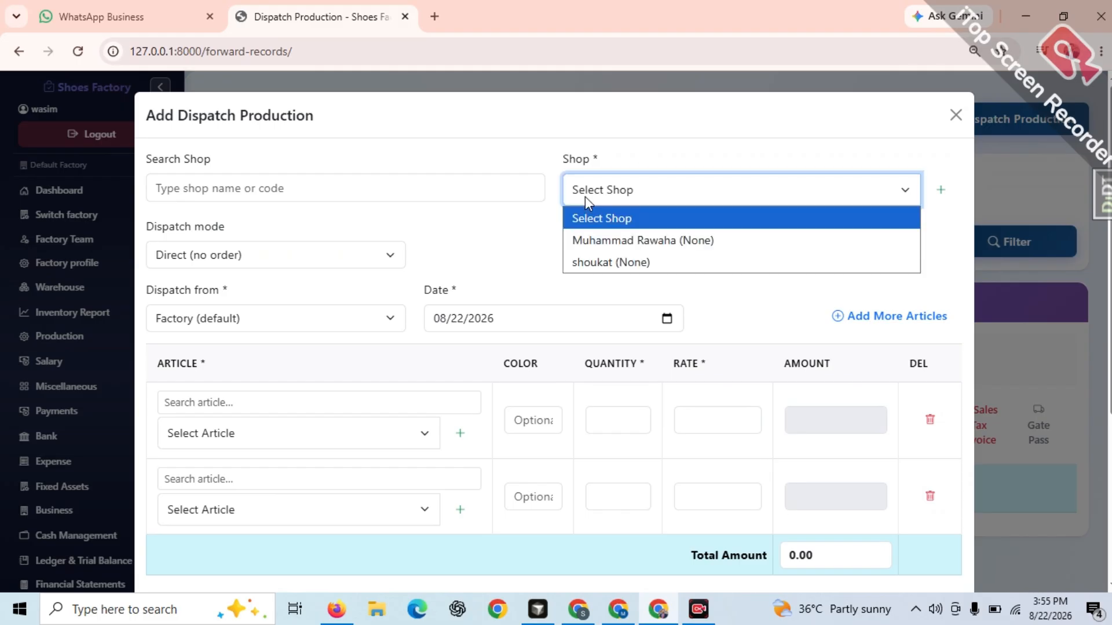
left_click(590, 263)
left_click(266, 253)
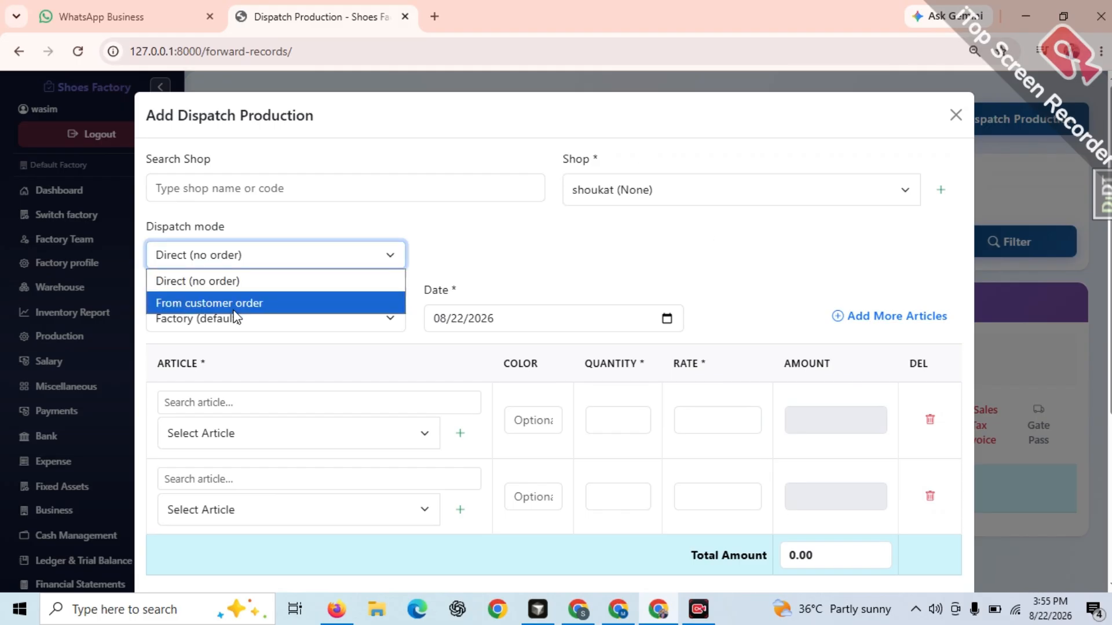
left_click(242, 303)
left_click(507, 257)
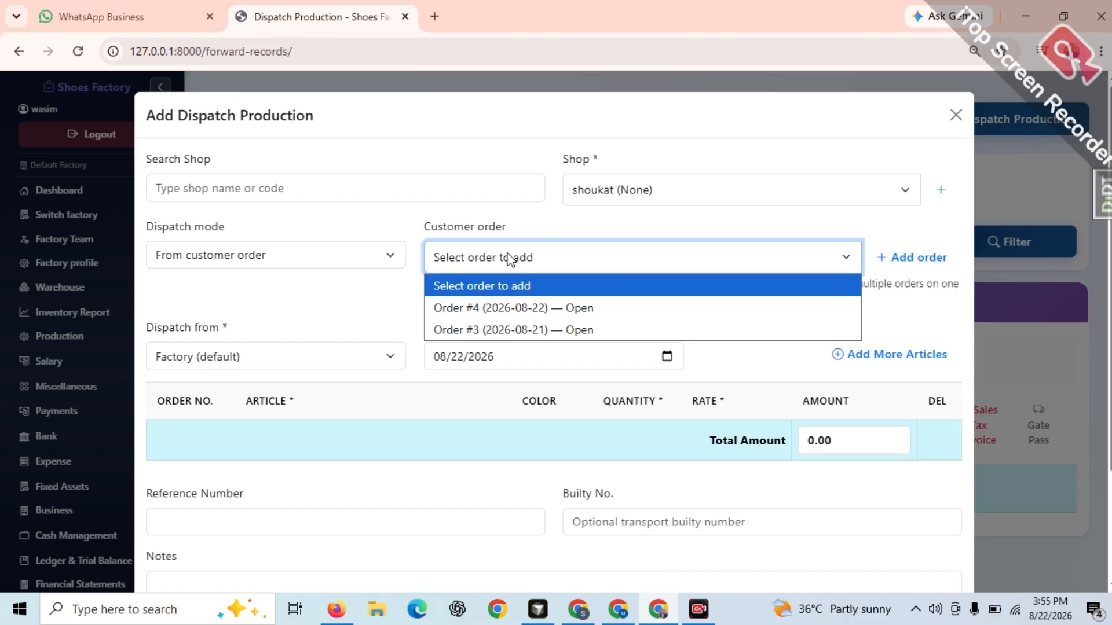
left_click(507, 305)
Review the quantity and rate fields of the customer order's article lines, and close the dispatch form without saving
scroll(1019, 400, "down", 2)
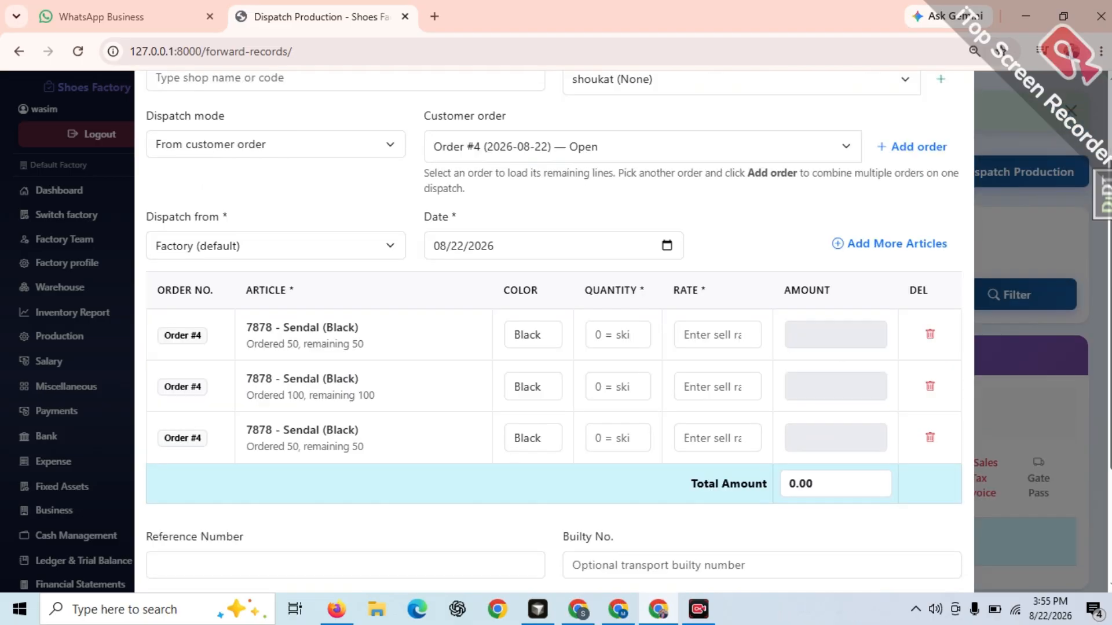
left_click(718, 303)
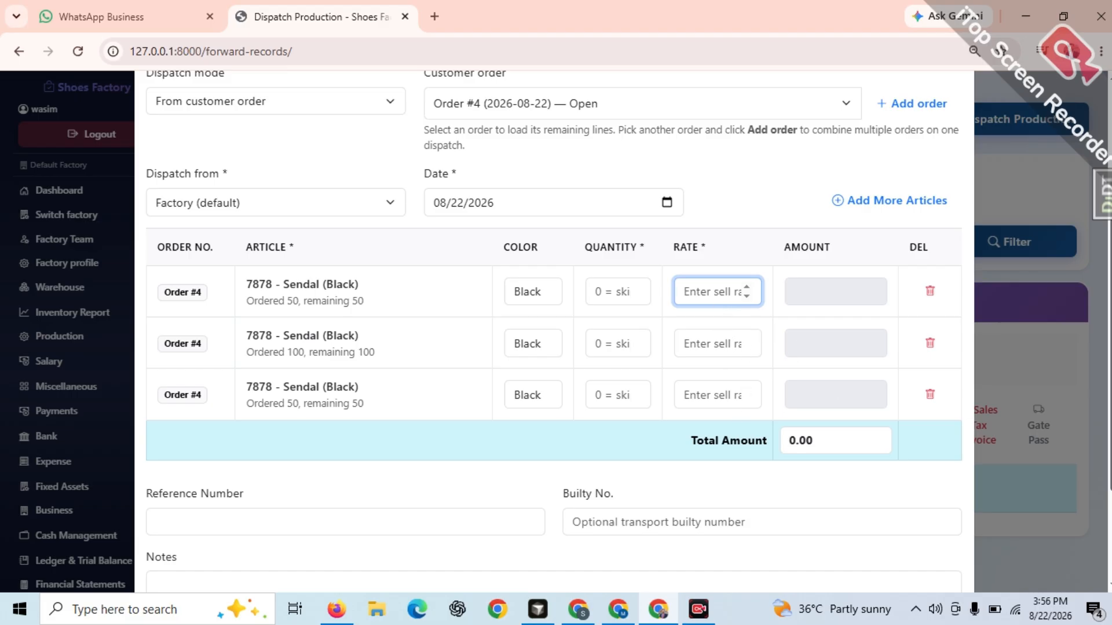
left_click(832, 392)
scroll(832, 394, "down", 3)
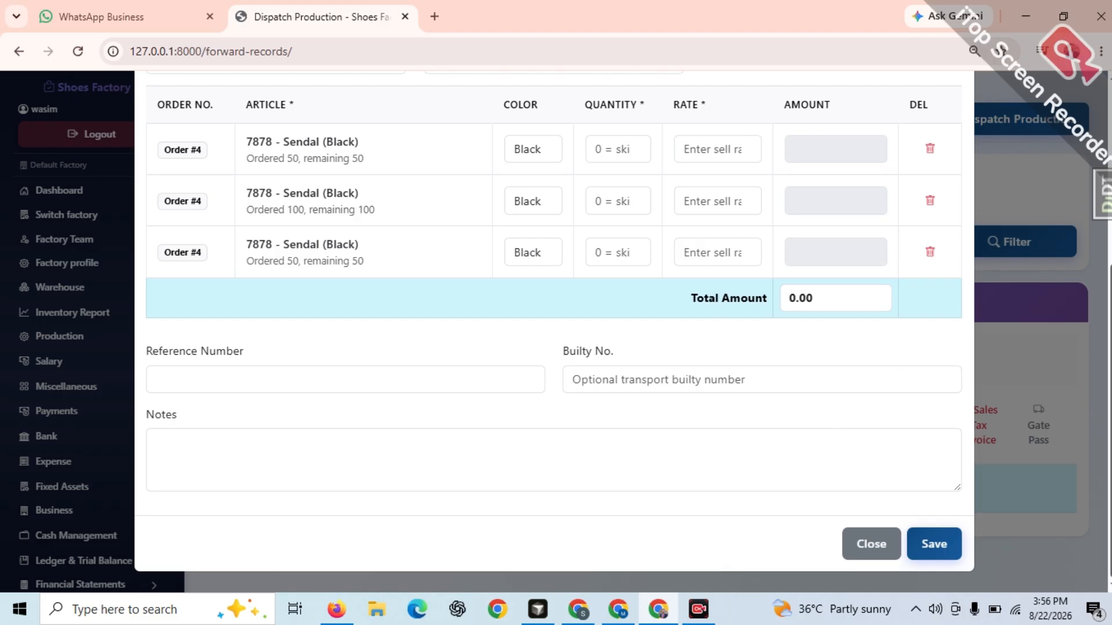
scroll(696, 264, "up", 2)
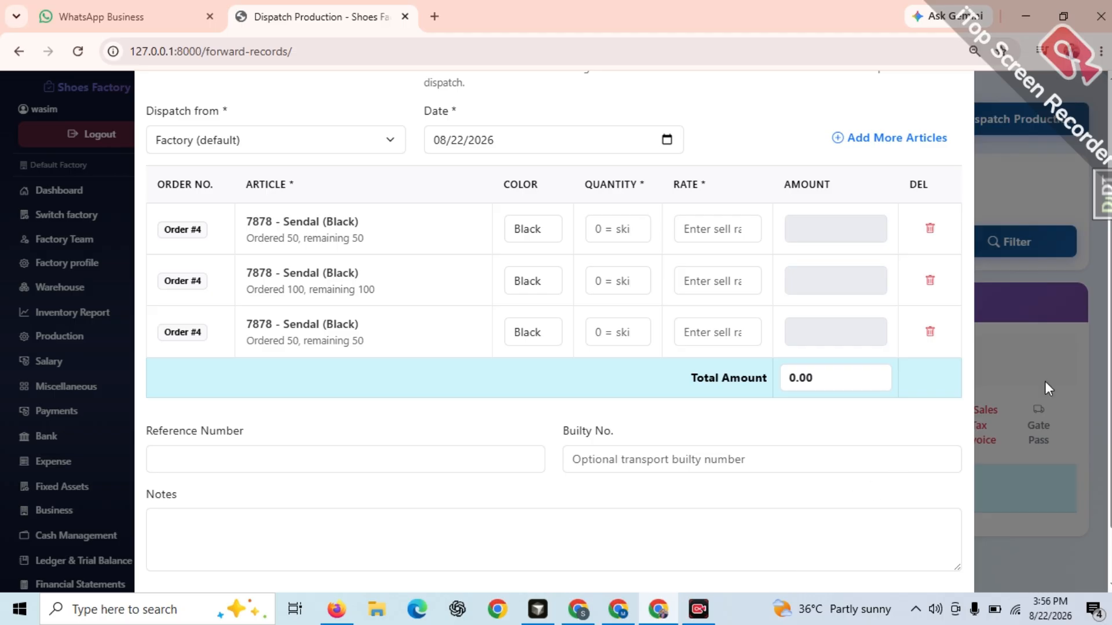
scroll(1045, 381, "down", 1)
scroll(1013, 232, "up", 4)
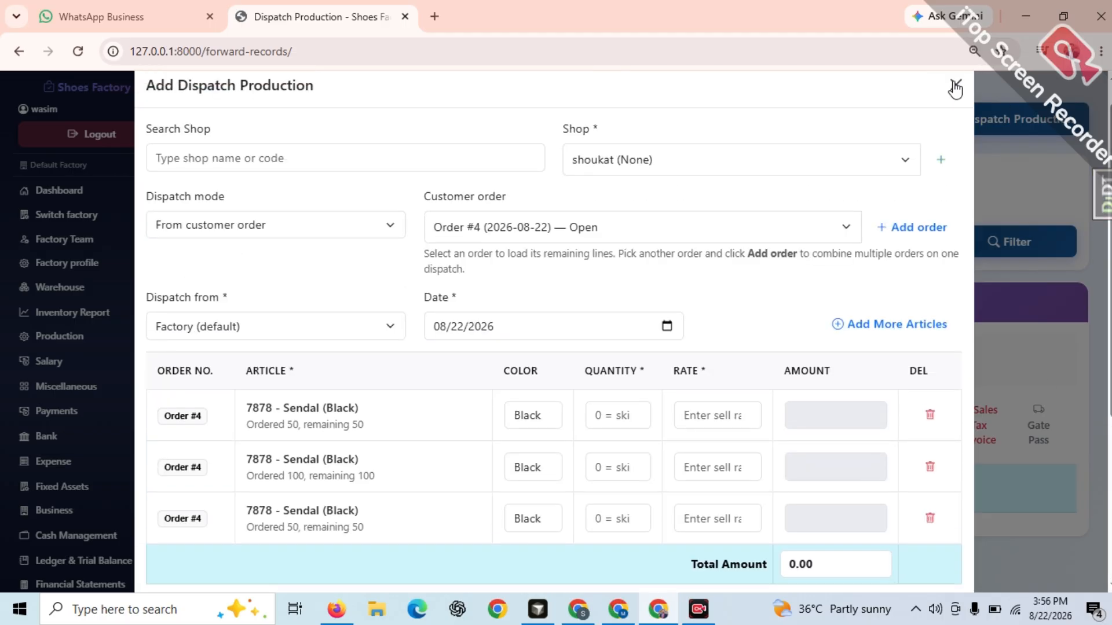
left_click(955, 87)
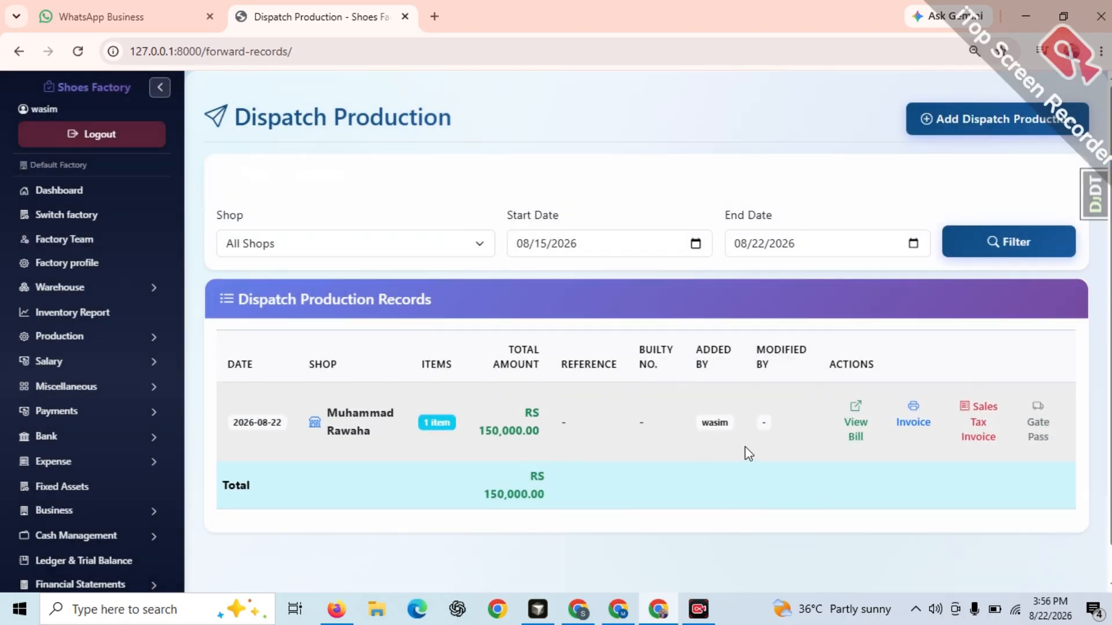
View the saved dispatch's sales tax invoice and its dispatch production invoice, and return to the dispatch records
left_click(977, 413)
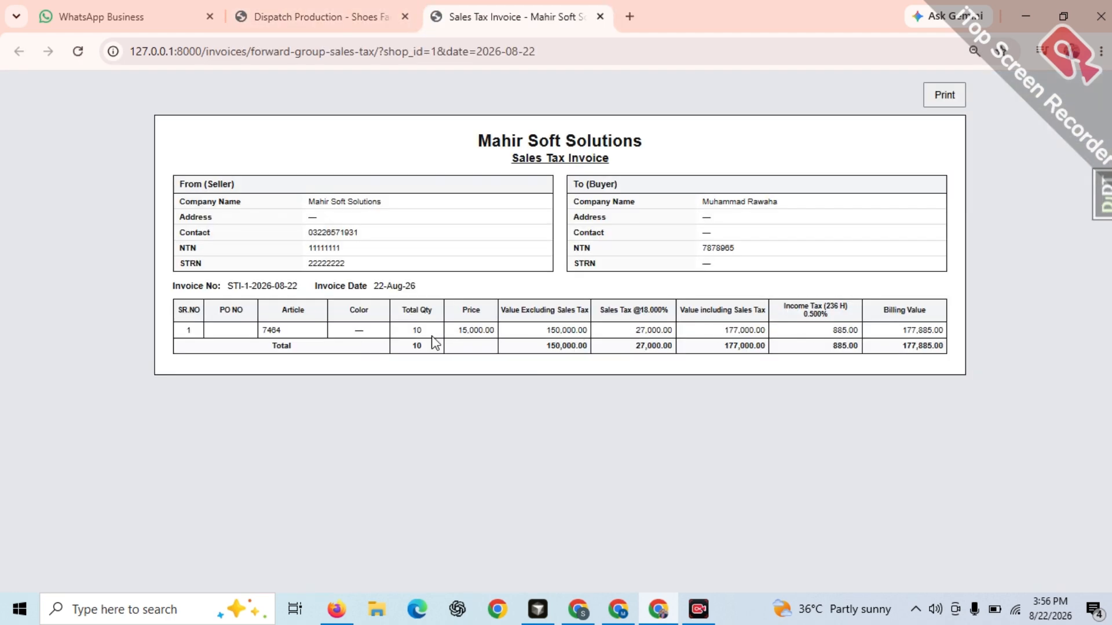
left_click(600, 16)
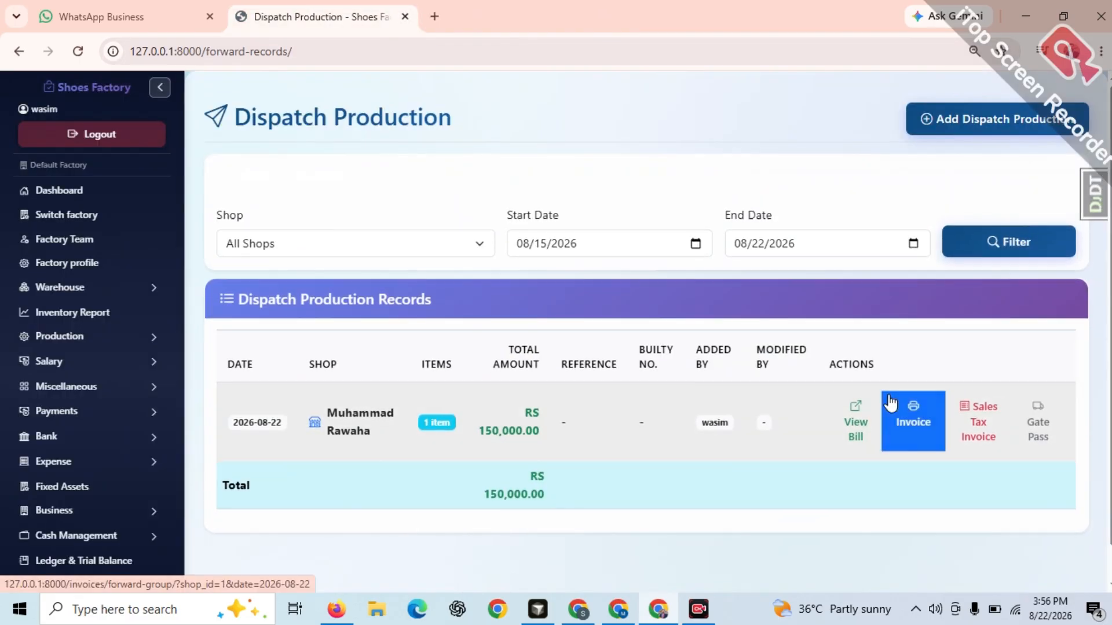
left_click(912, 412)
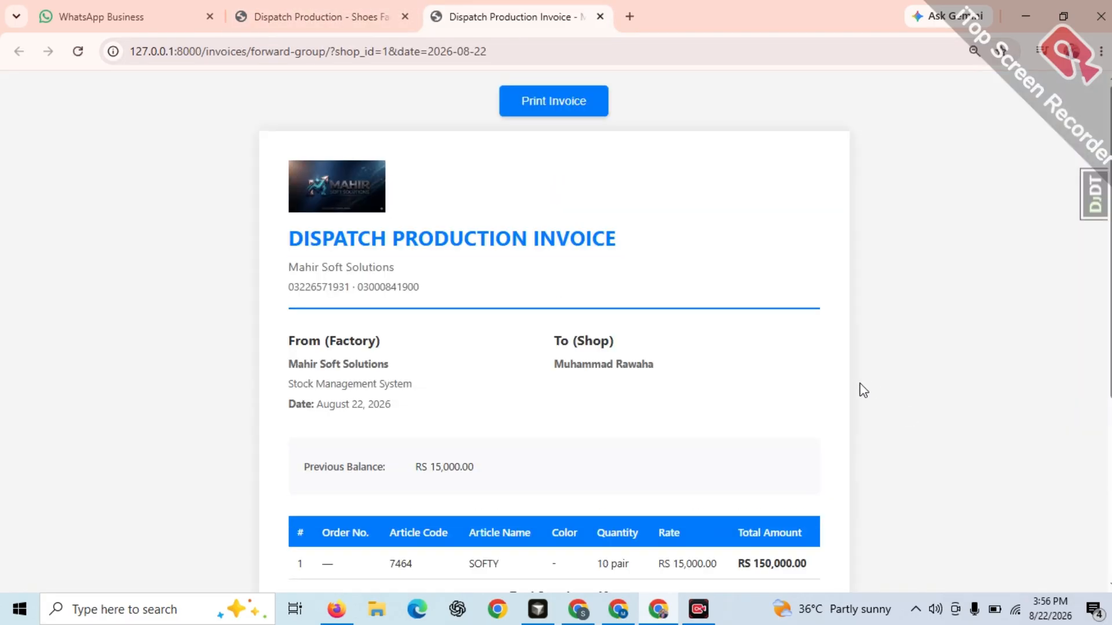
scroll(700, 317, "down", 5)
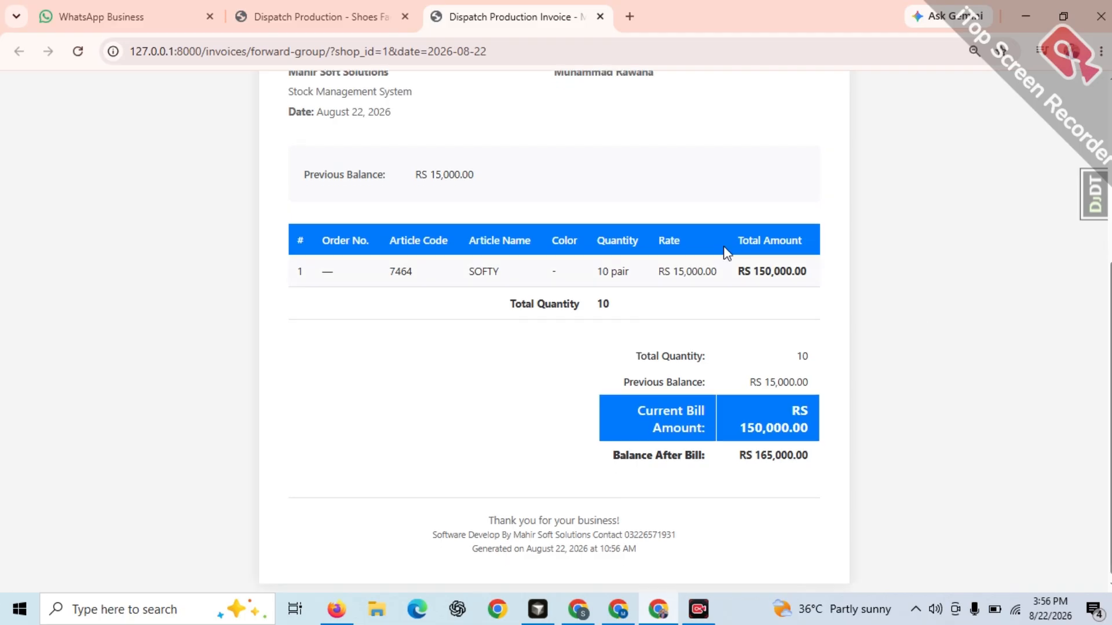
left_click(394, 12)
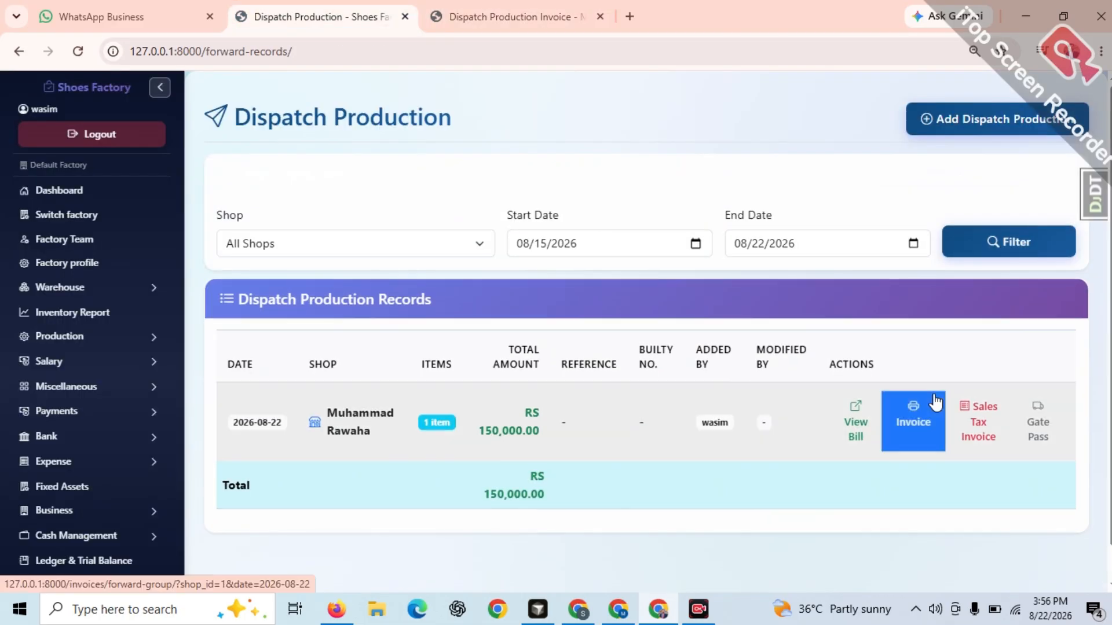
View the saved dispatch's gate pass and its dispatch production bill with the bill items
left_click(1025, 411)
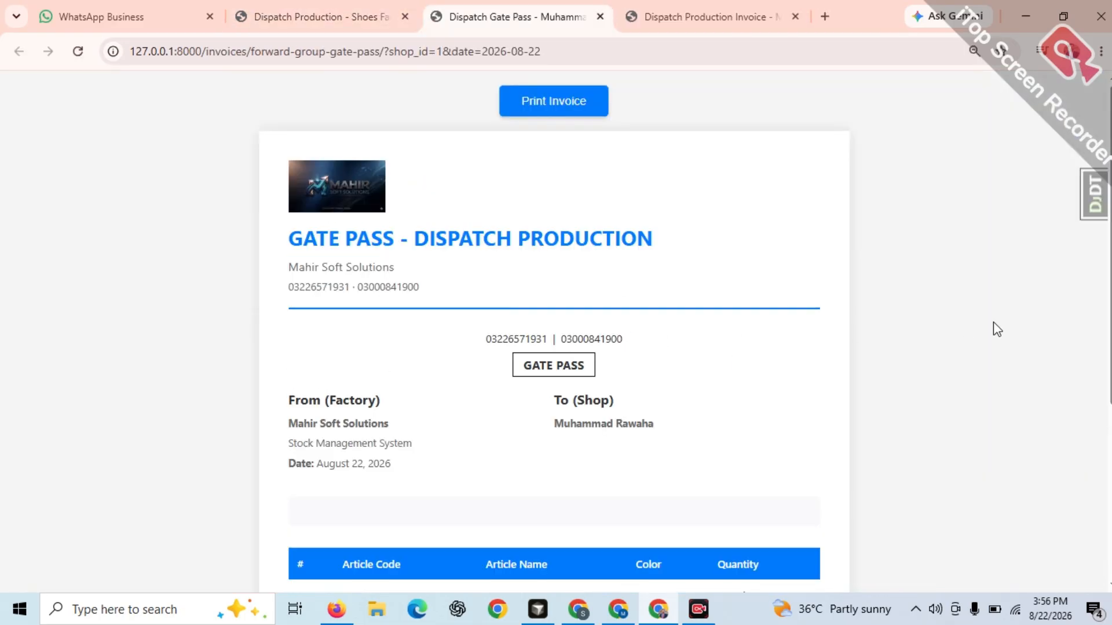
scroll(791, 304, "down", 5)
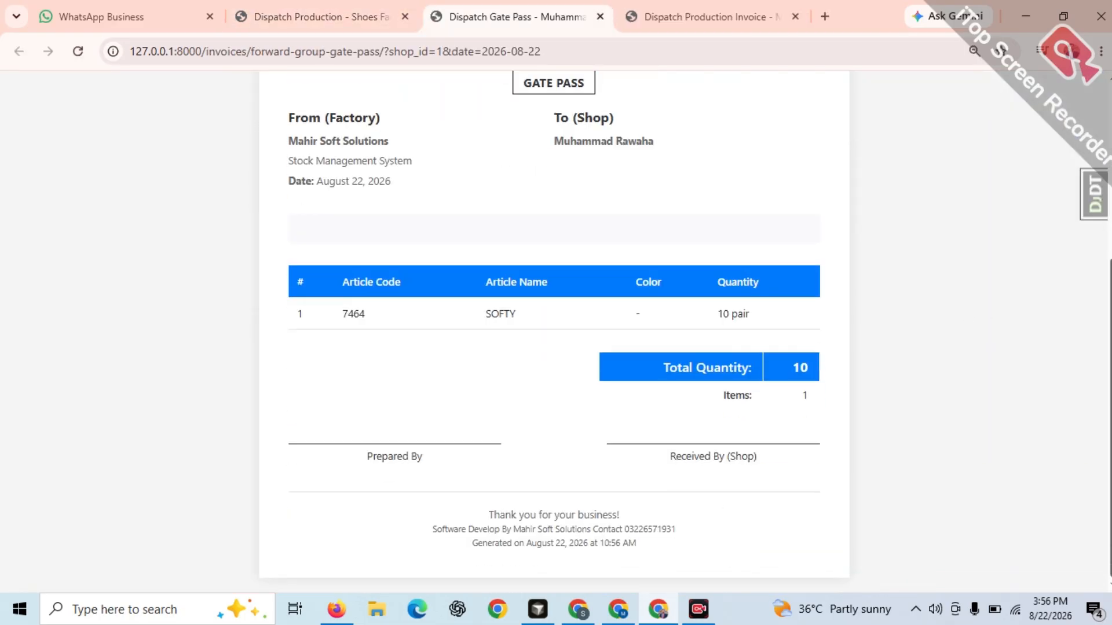
left_click(307, 17)
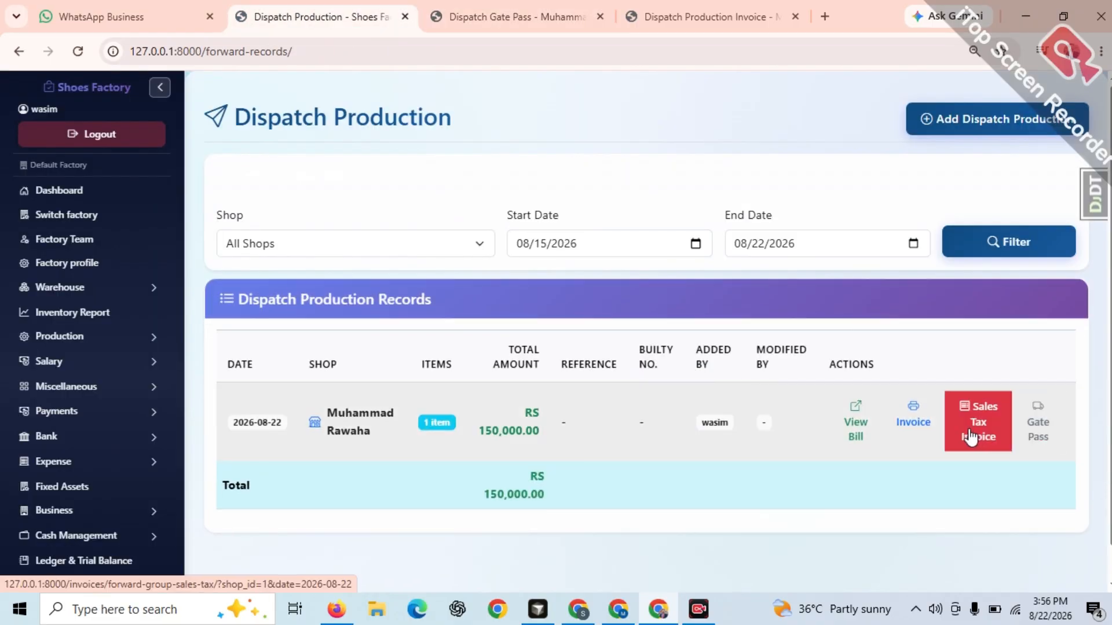
left_click(857, 426)
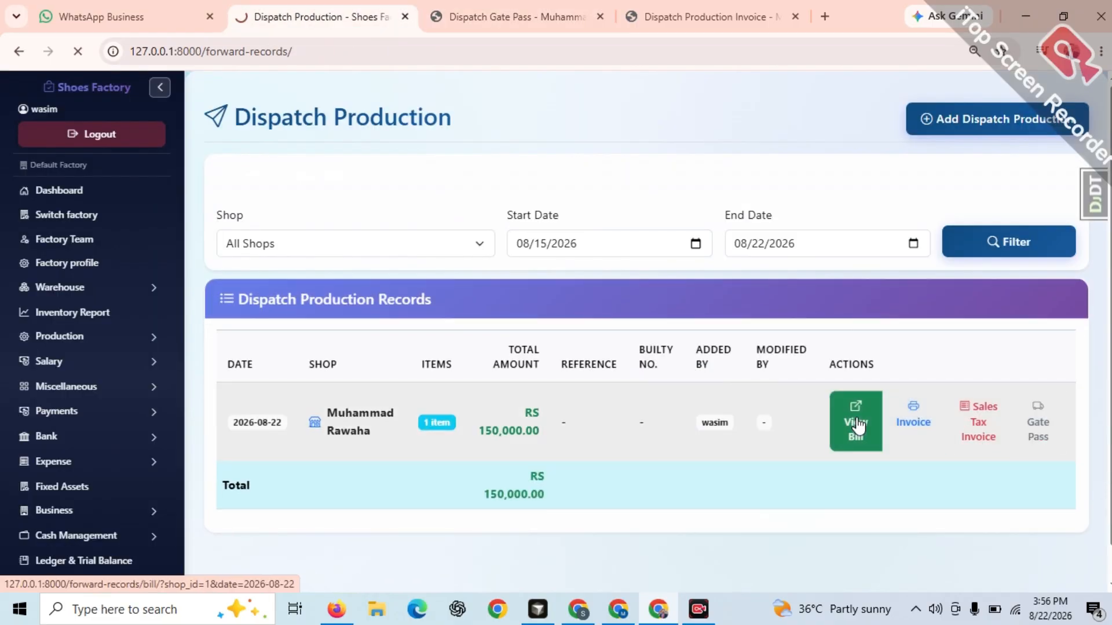
scroll(586, 377, "down", 1)
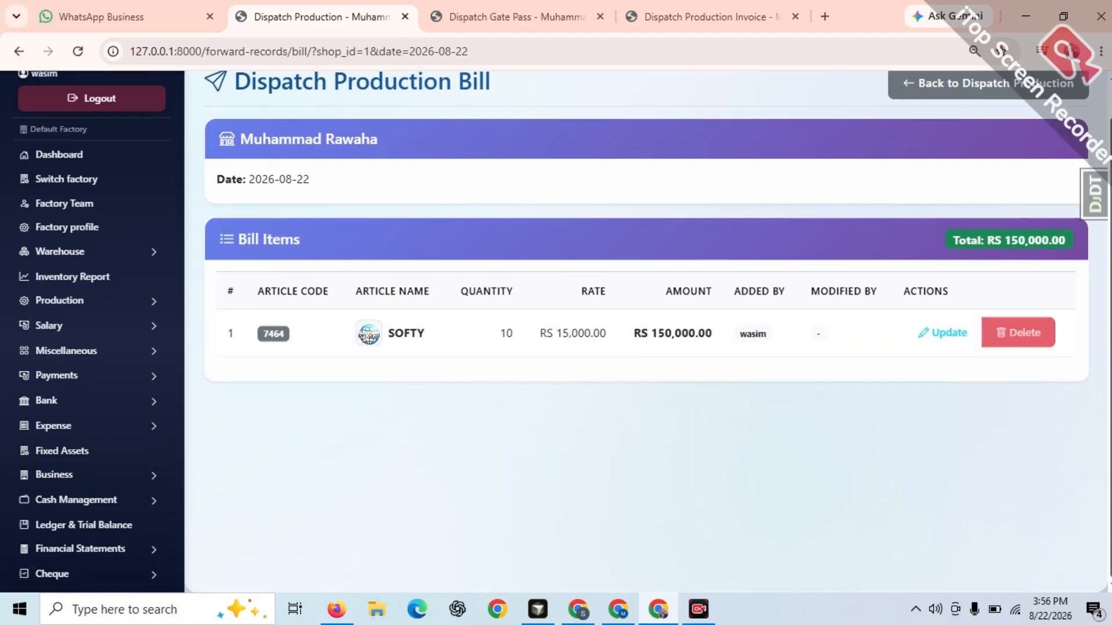
scroll(646, 332, "up", 1)
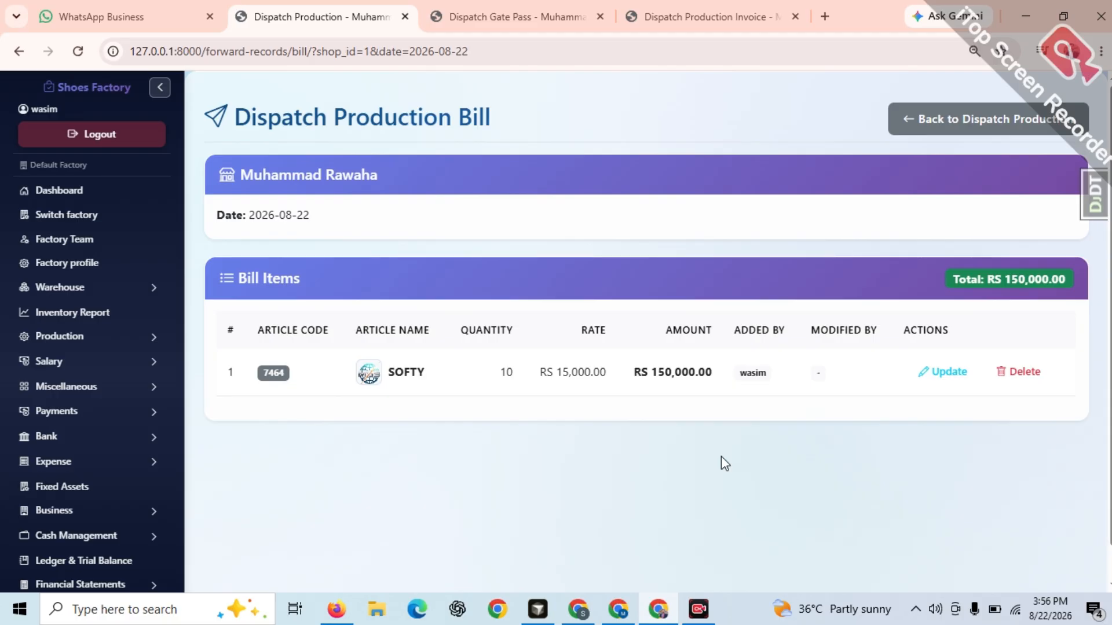
Open the Complete Production page and review the production status by article
left_click(86, 336)
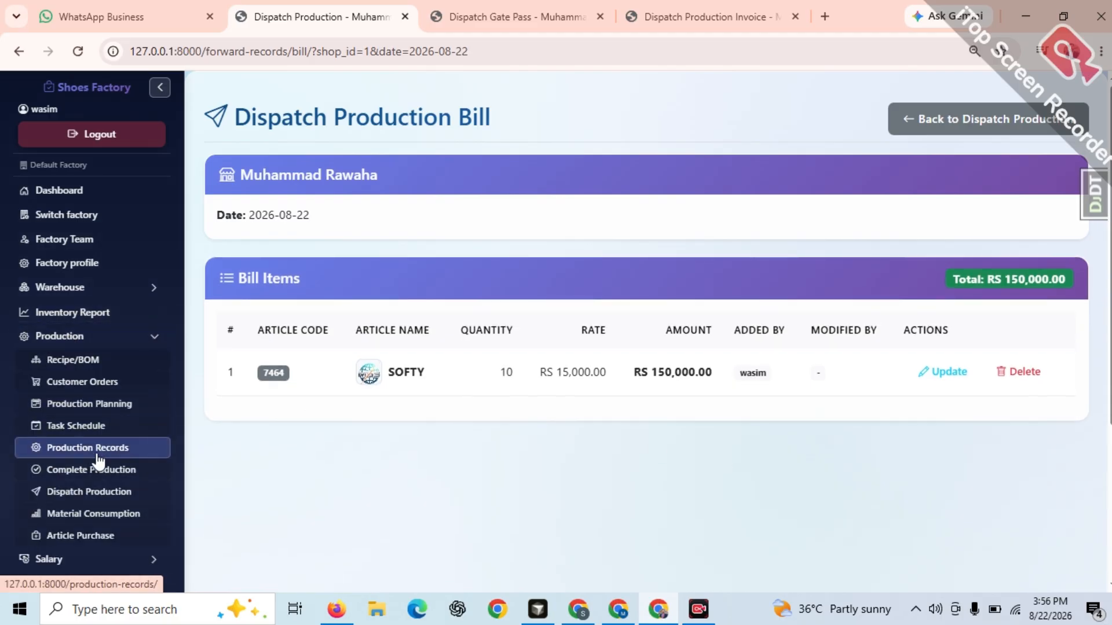
left_click(92, 471)
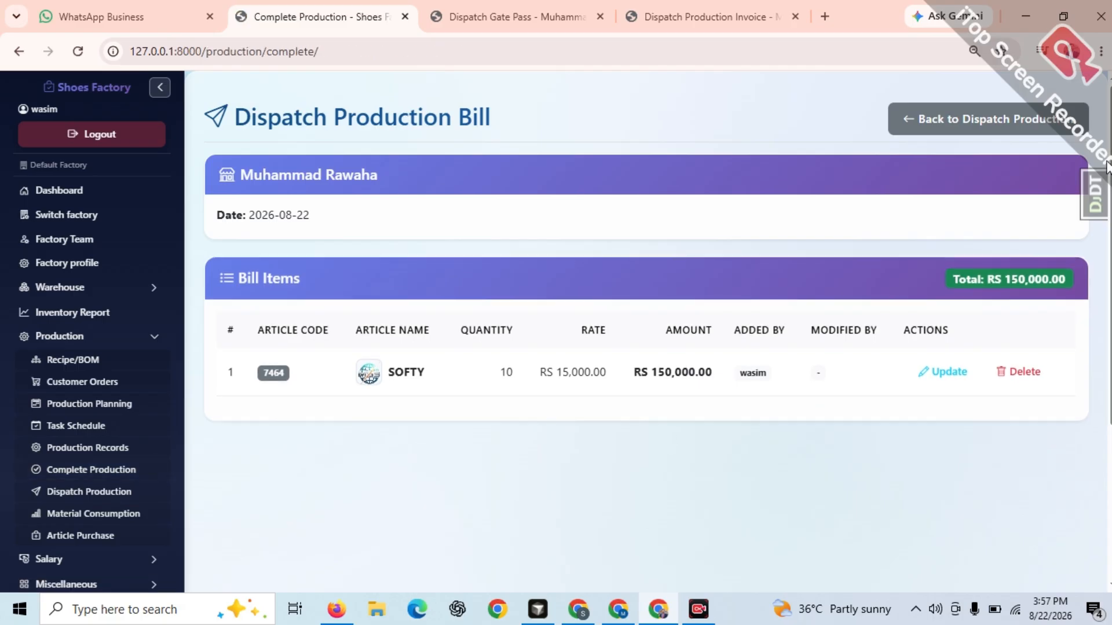
scroll(1077, 345, "down", 6)
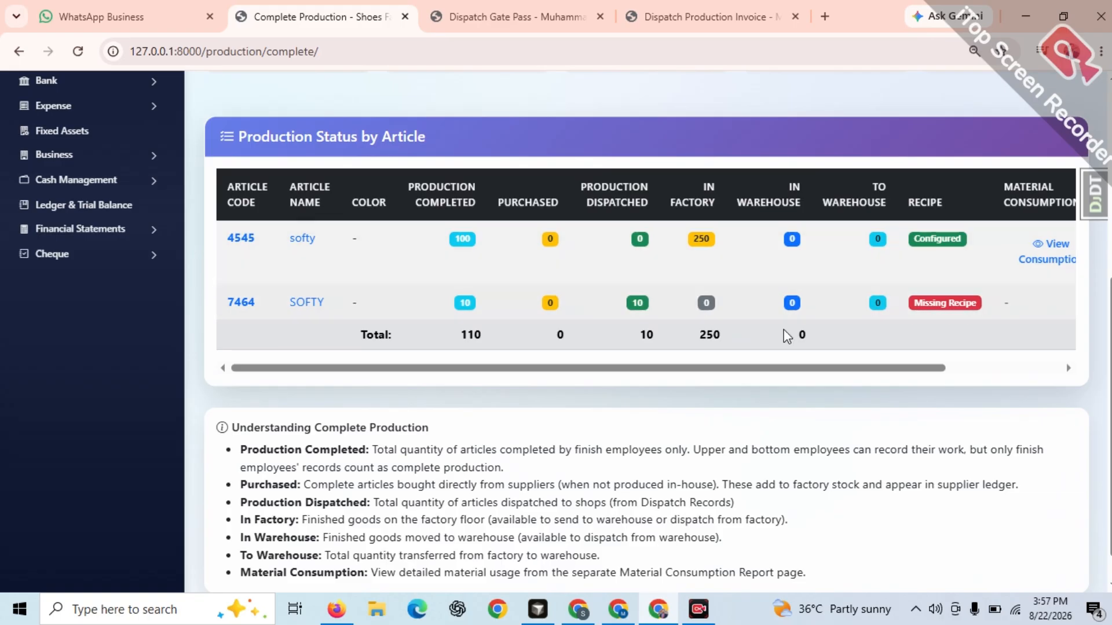
scroll(776, 359, "up", 2)
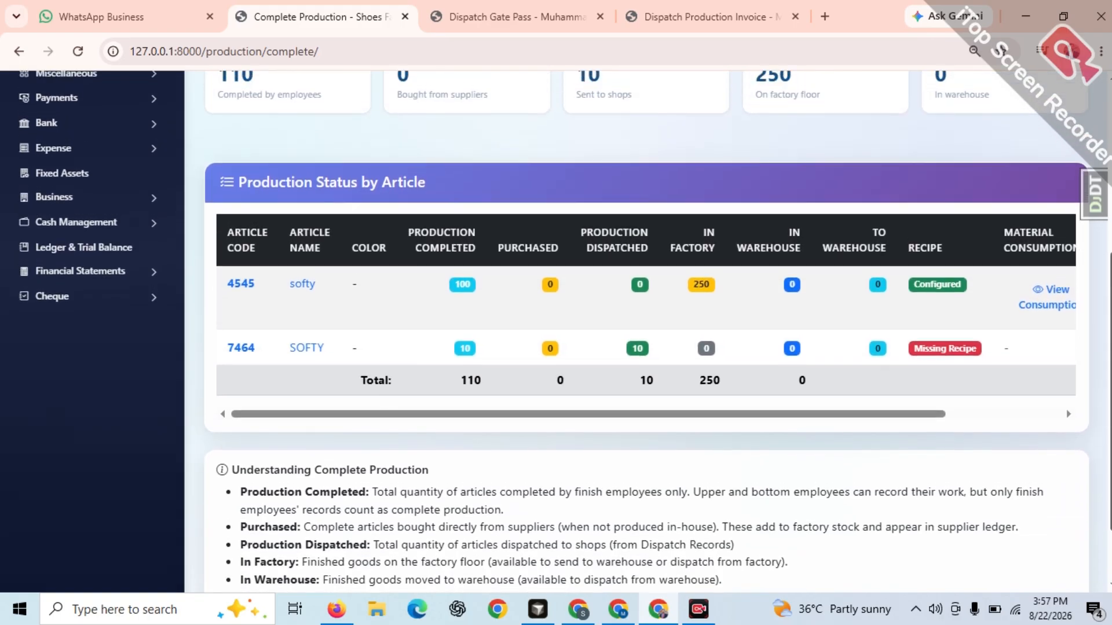
scroll(855, 468, "up", 2)
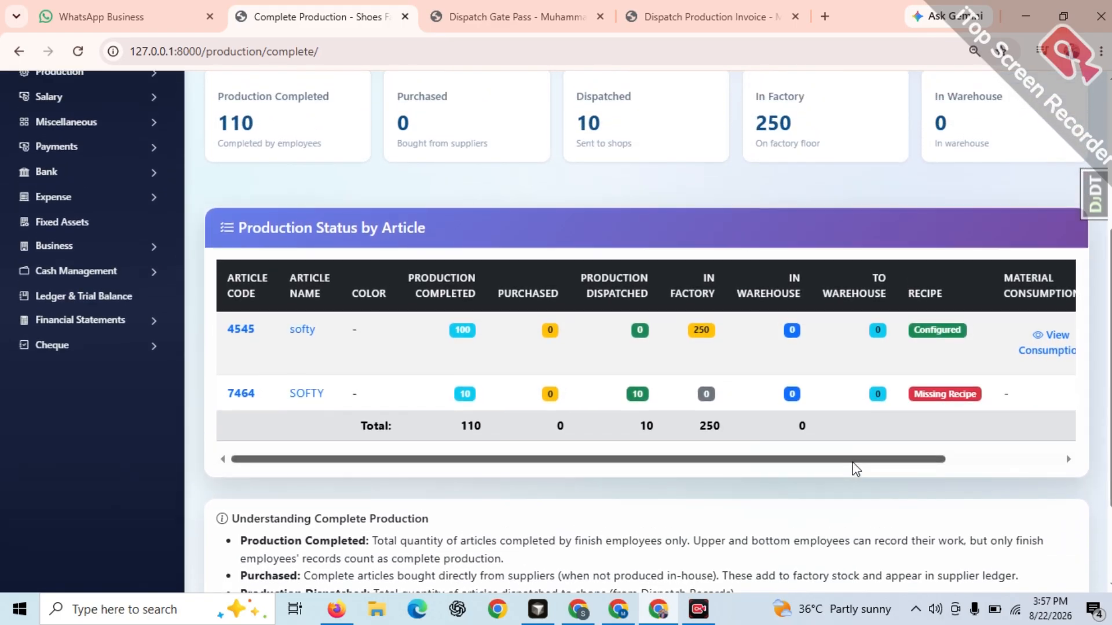
Open the send-to-warehouse form for article 4545 - softy and cancel it without sending
left_click_drag(854, 464, 996, 455)
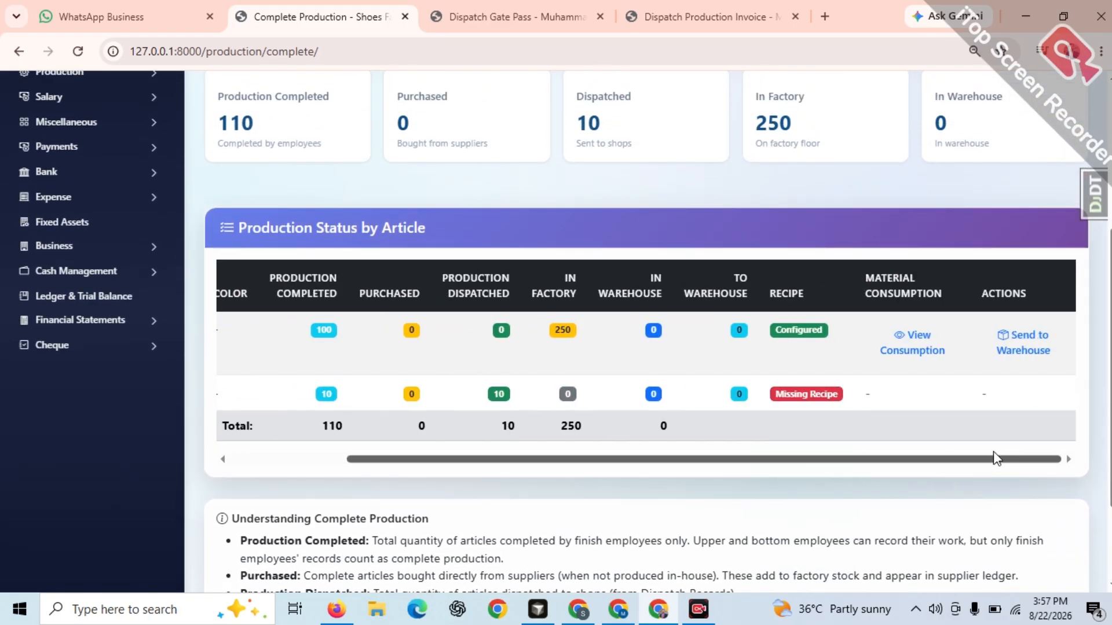
left_click(1016, 343)
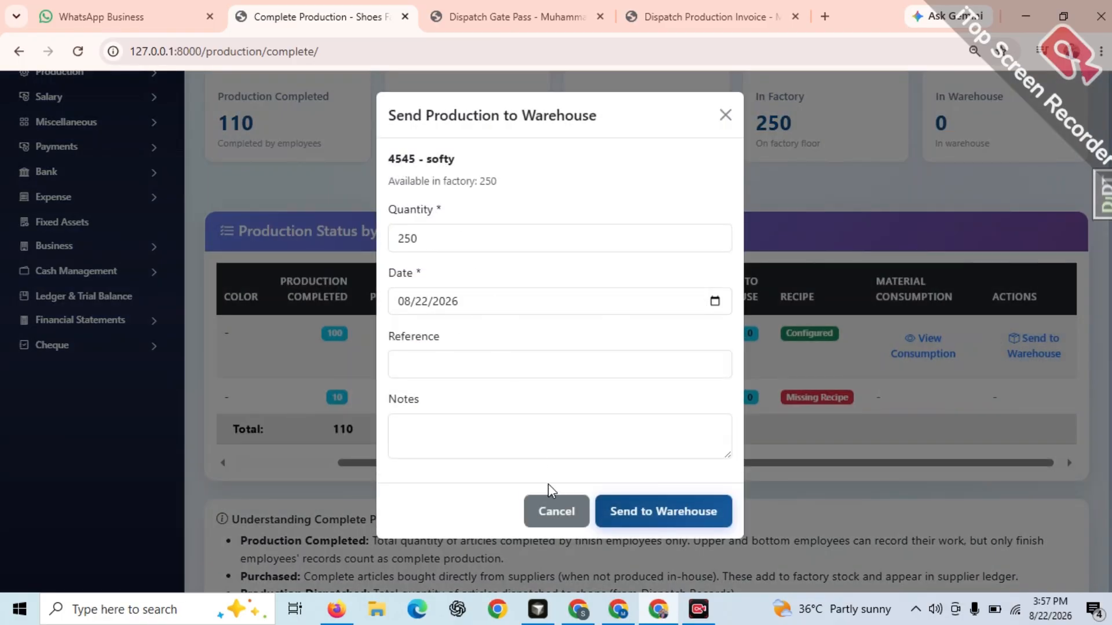
left_click(556, 512)
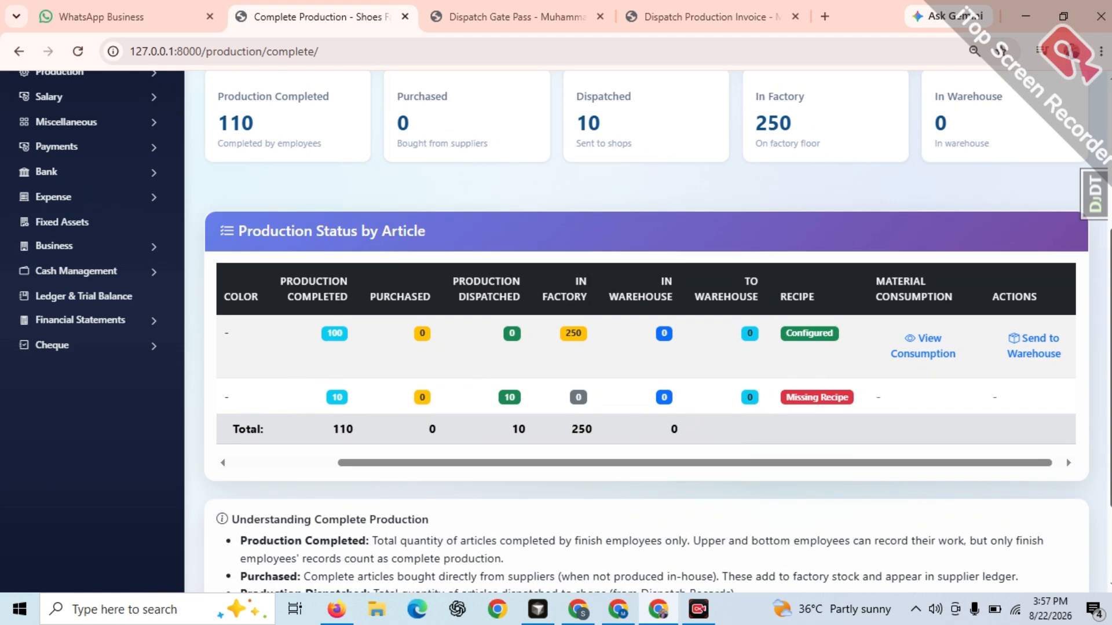
Review the Complete Production summary totals and the article code and name columns of the production status table
scroll(647, 332, "up", 3)
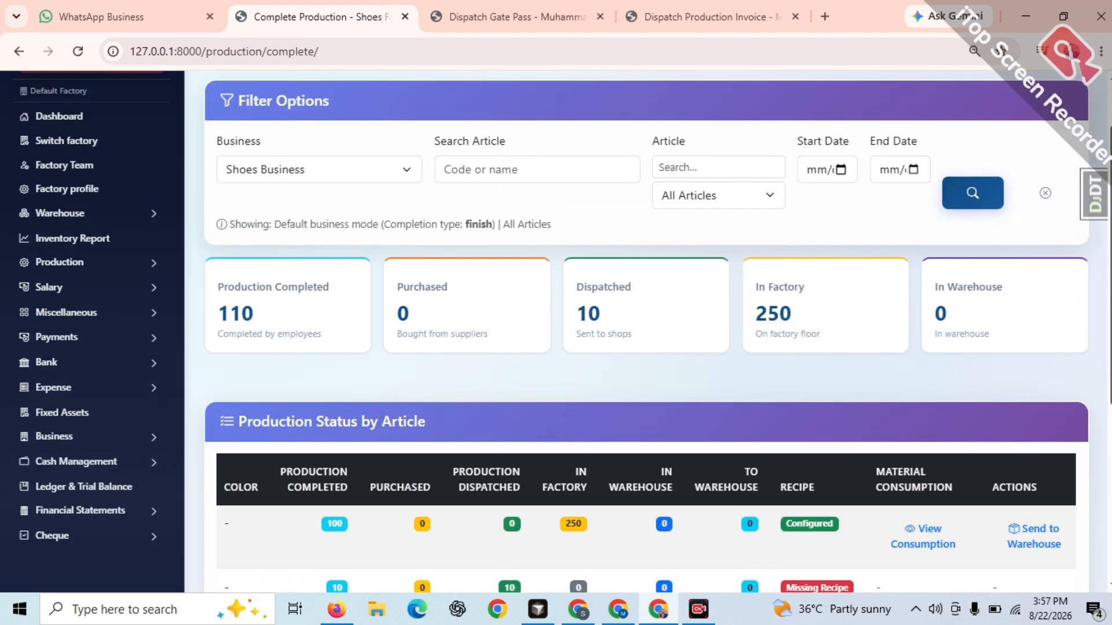
scroll(617, 485, "down", 2)
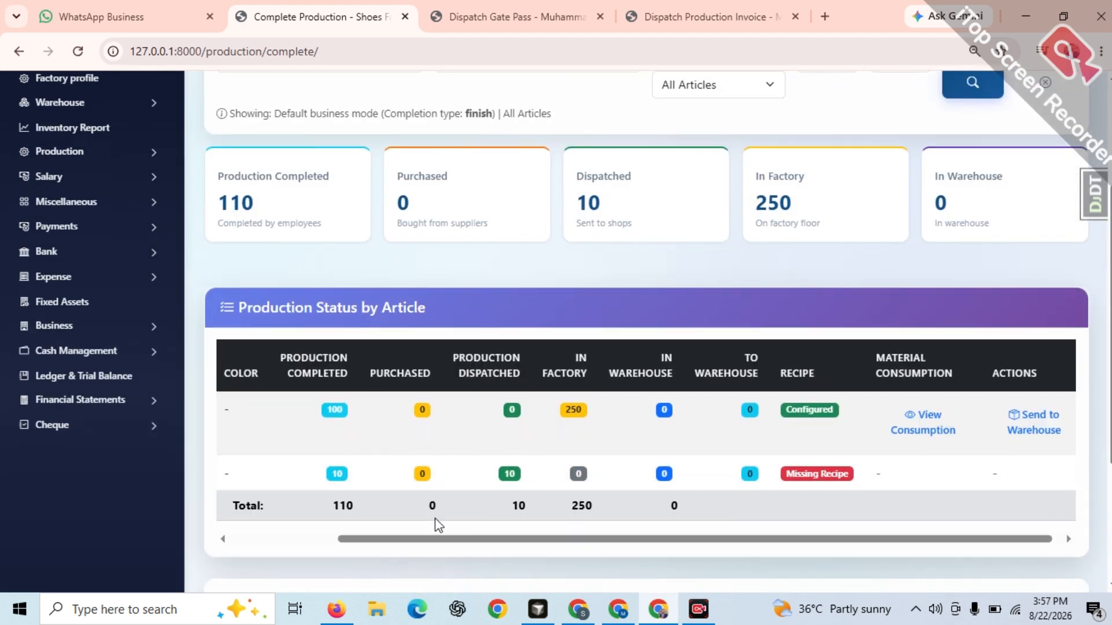
left_click_drag(436, 538, 340, 547)
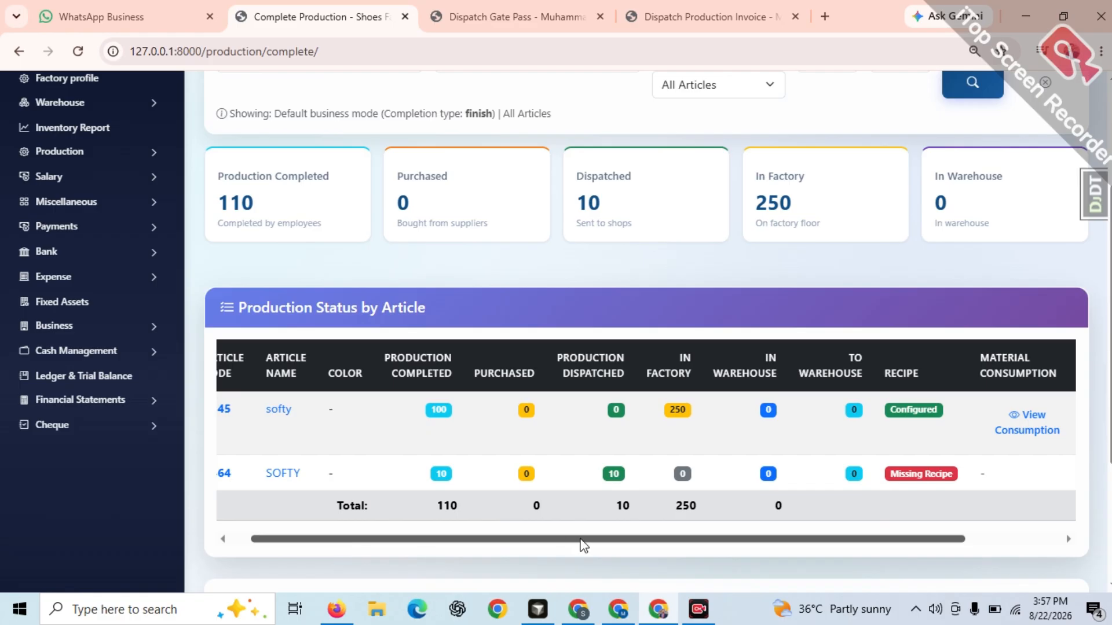
Open the Inventory Report, view the raw material inventory, and review the article inventory of finished products
scroll(584, 521, "up", 4)
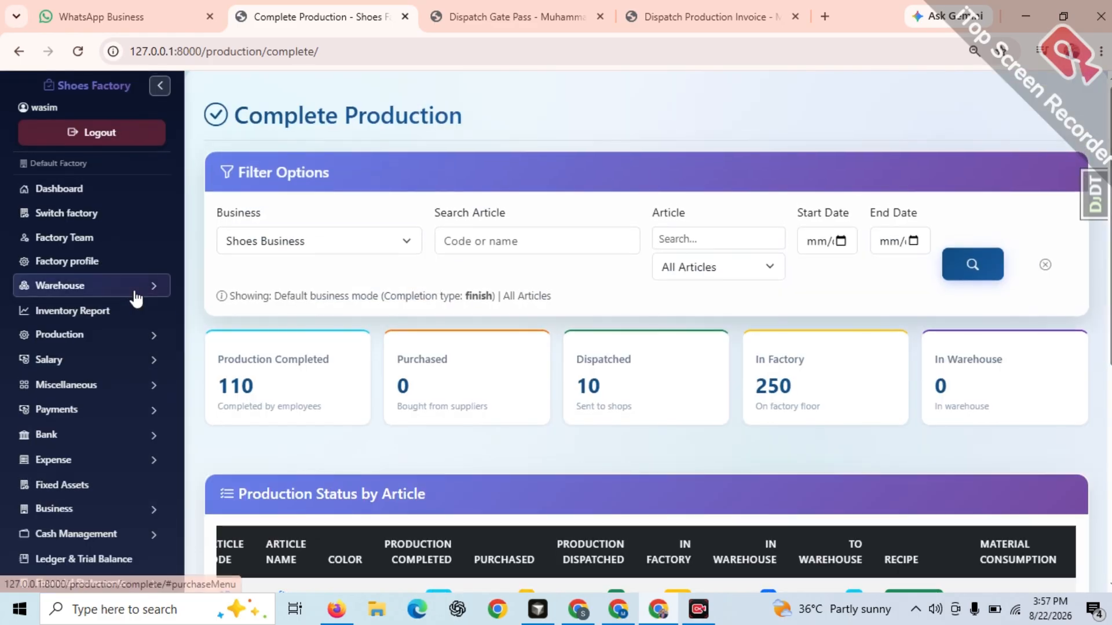
left_click(99, 311)
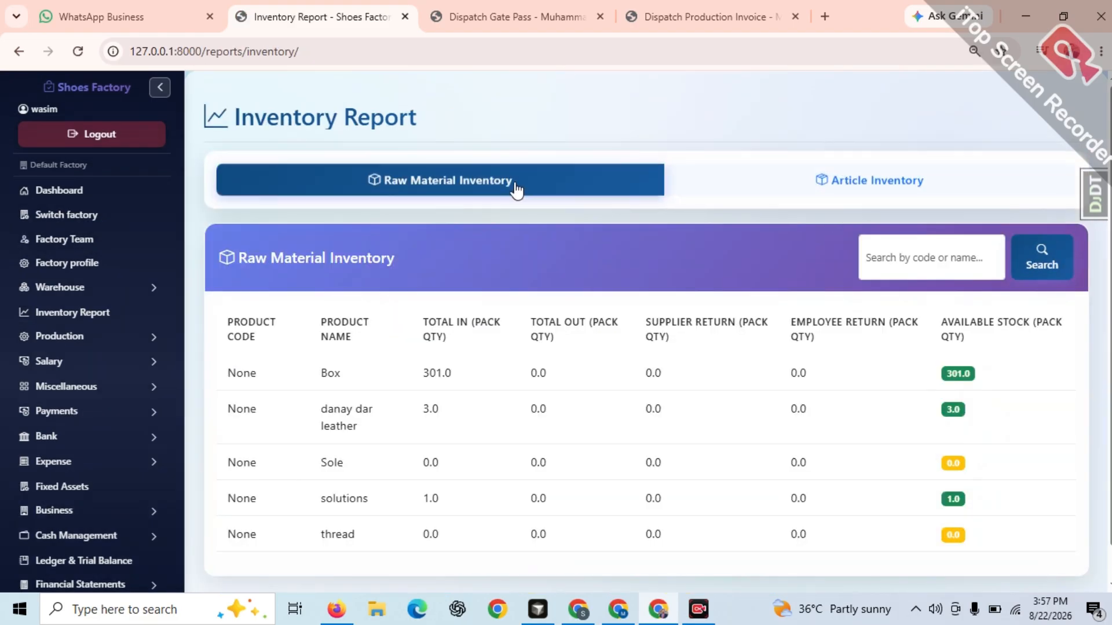
left_click(934, 181)
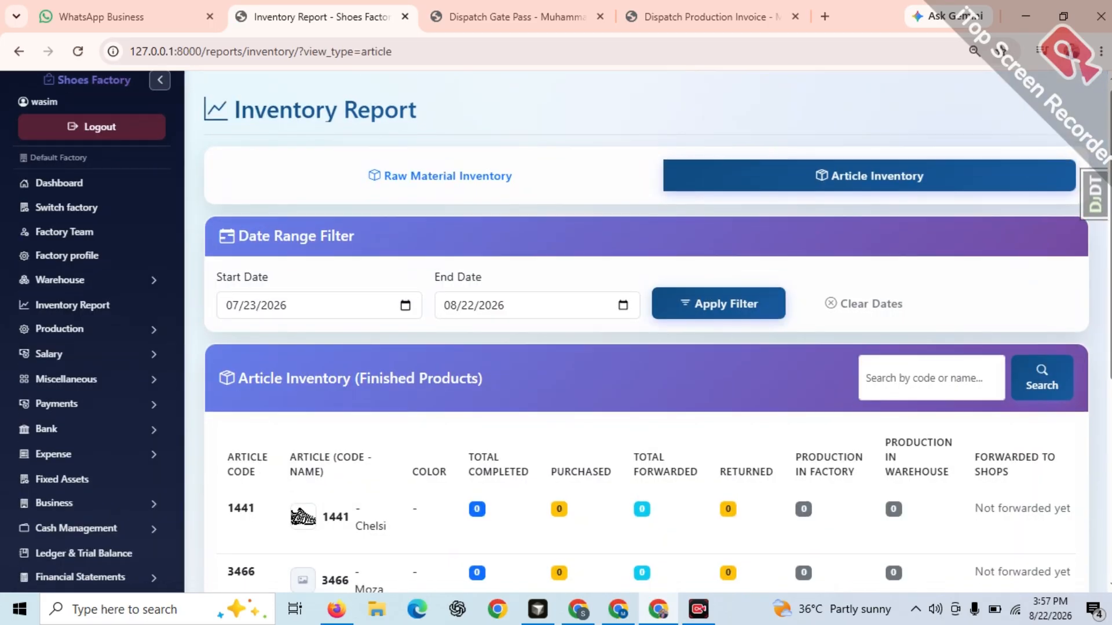
scroll(637, 347, "down", 5)
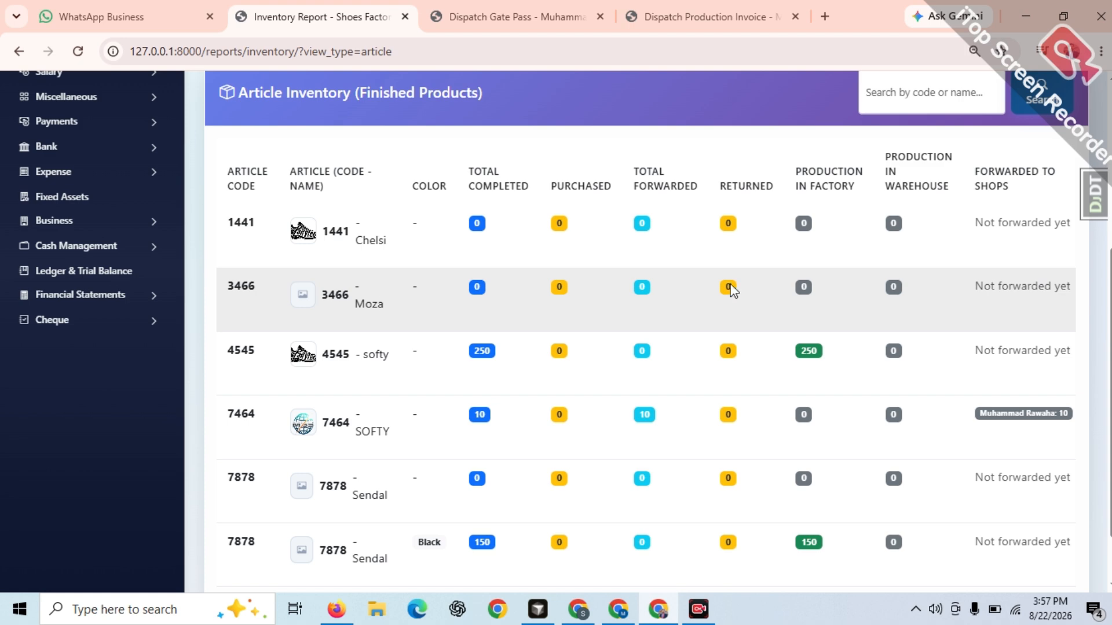
scroll(637, 347, "up", 5)
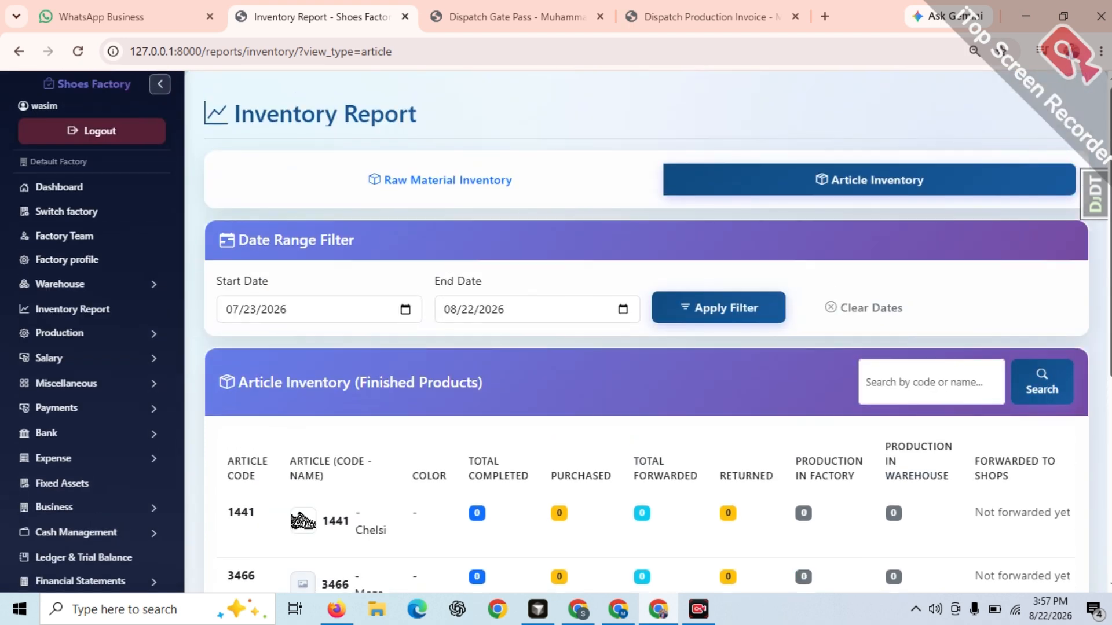